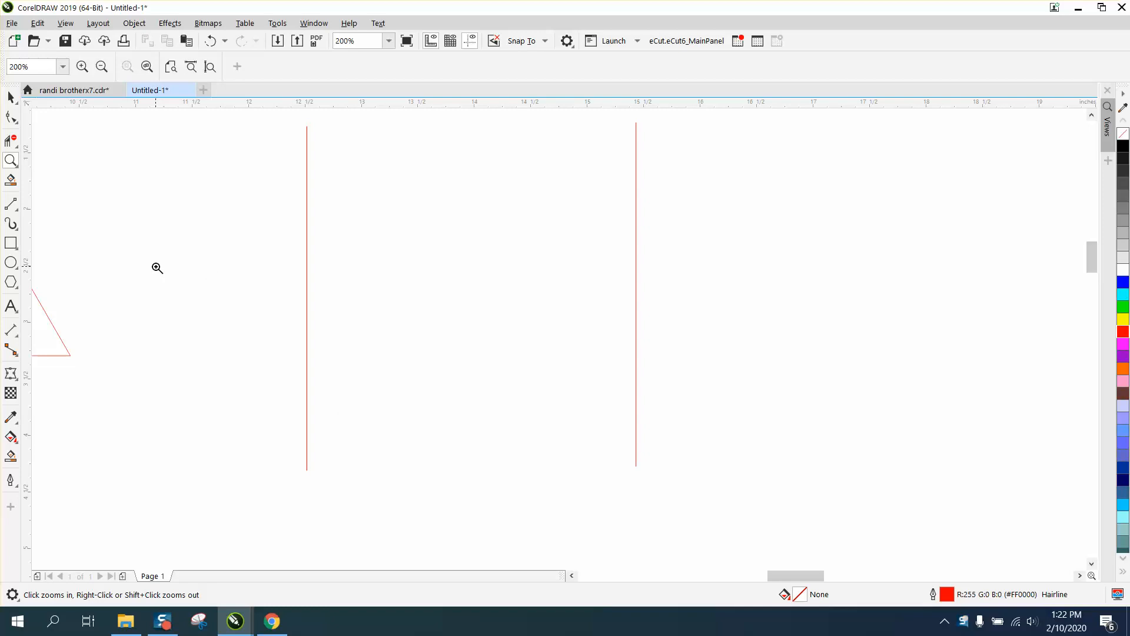
left_click(11, 97)
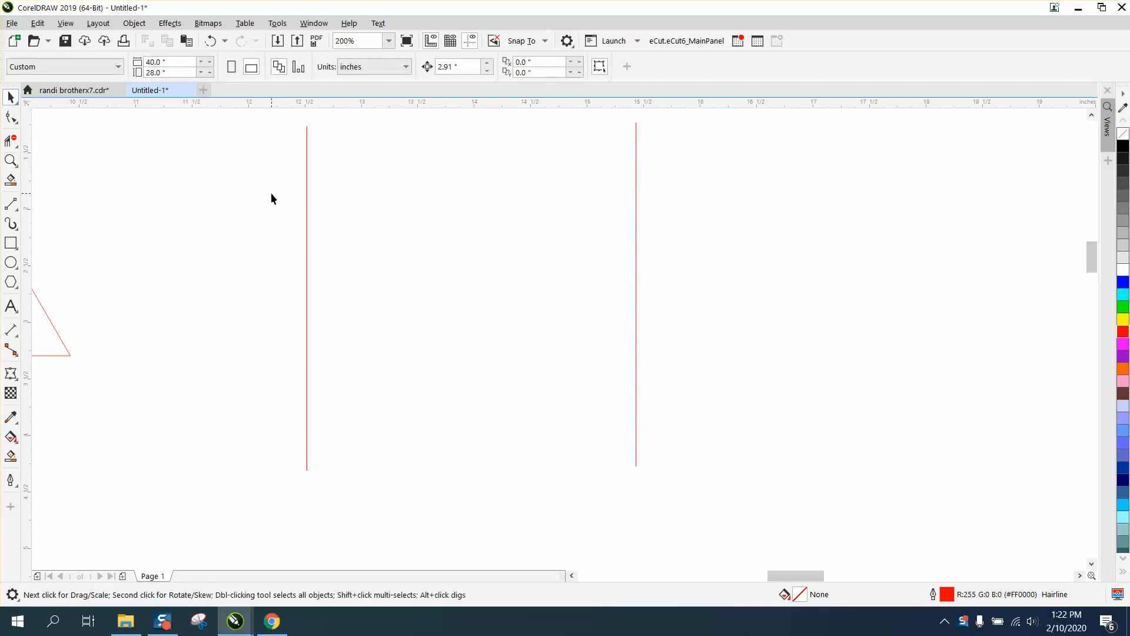
left_click(307, 205)
left_click(637, 247)
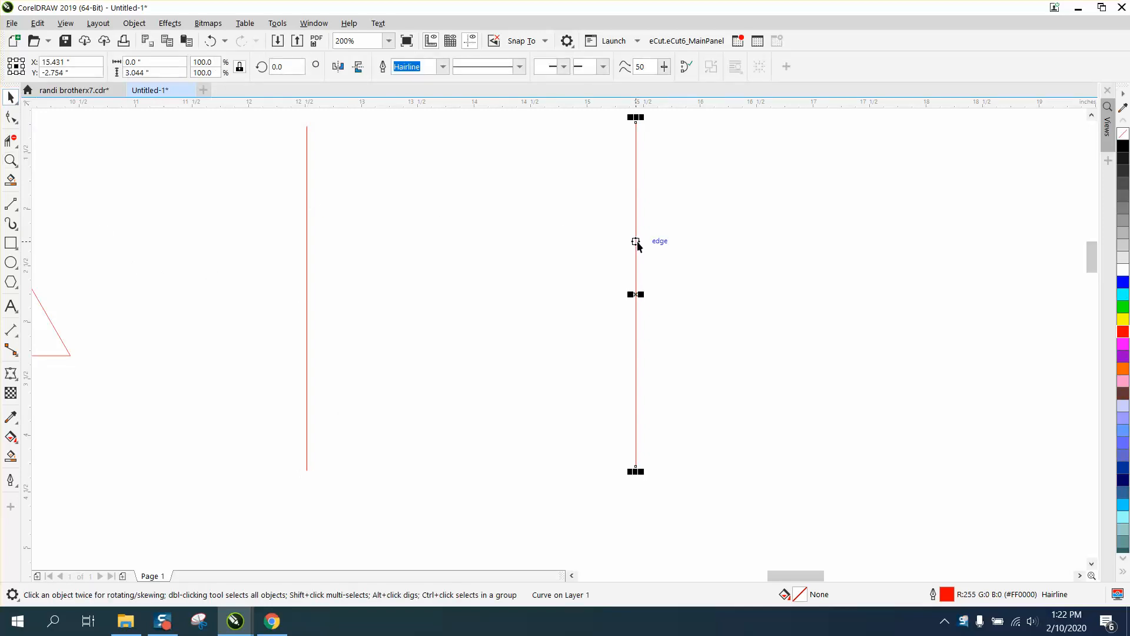
left_click(18, 334)
left_click(19, 337)
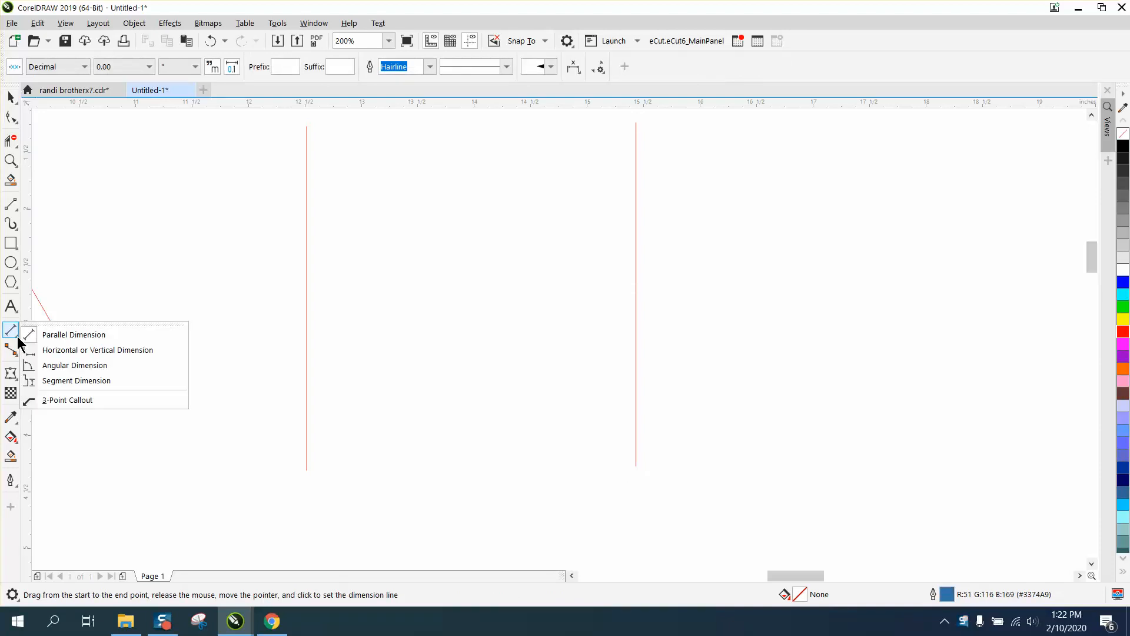
left_click(89, 336)
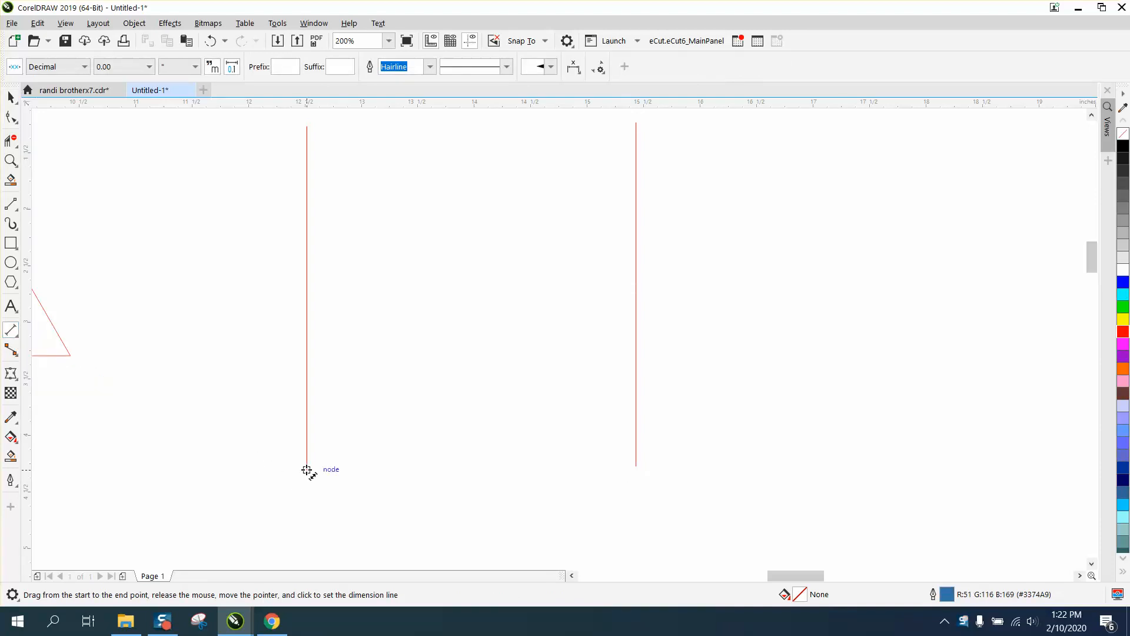
left_click_drag(307, 469, 636, 467)
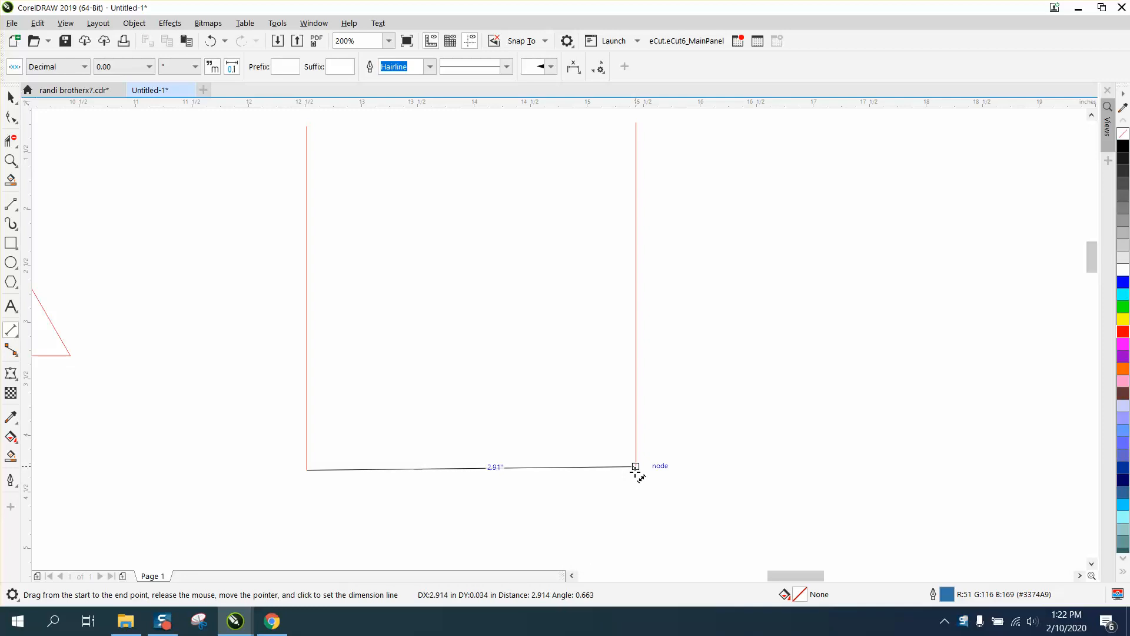
key("Escape")
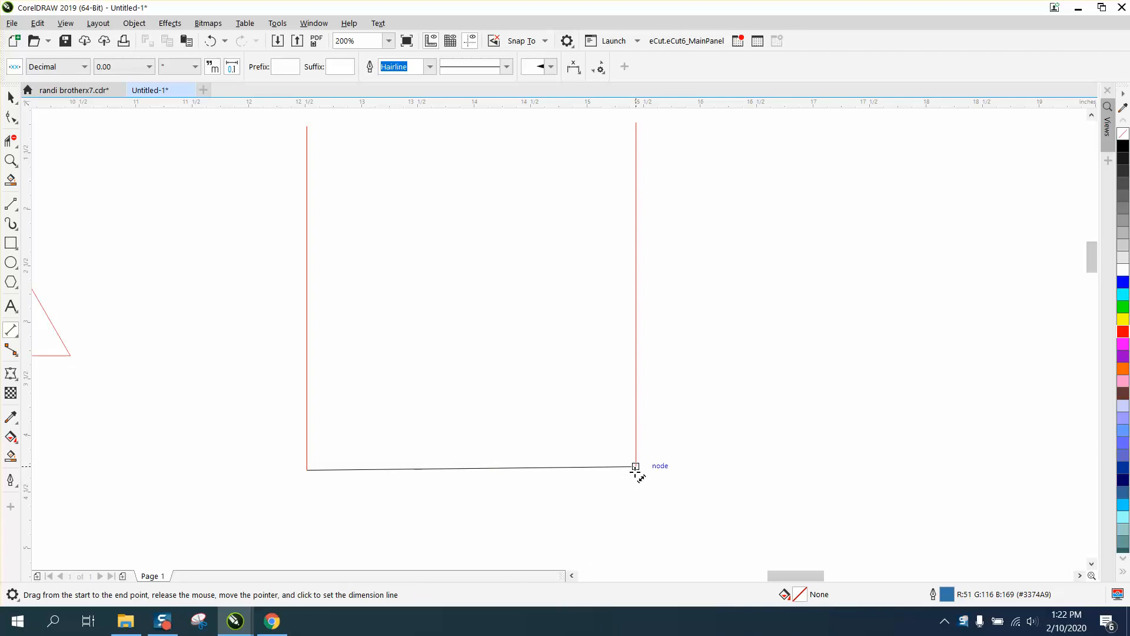
left_click(644, 472)
key("Delete")
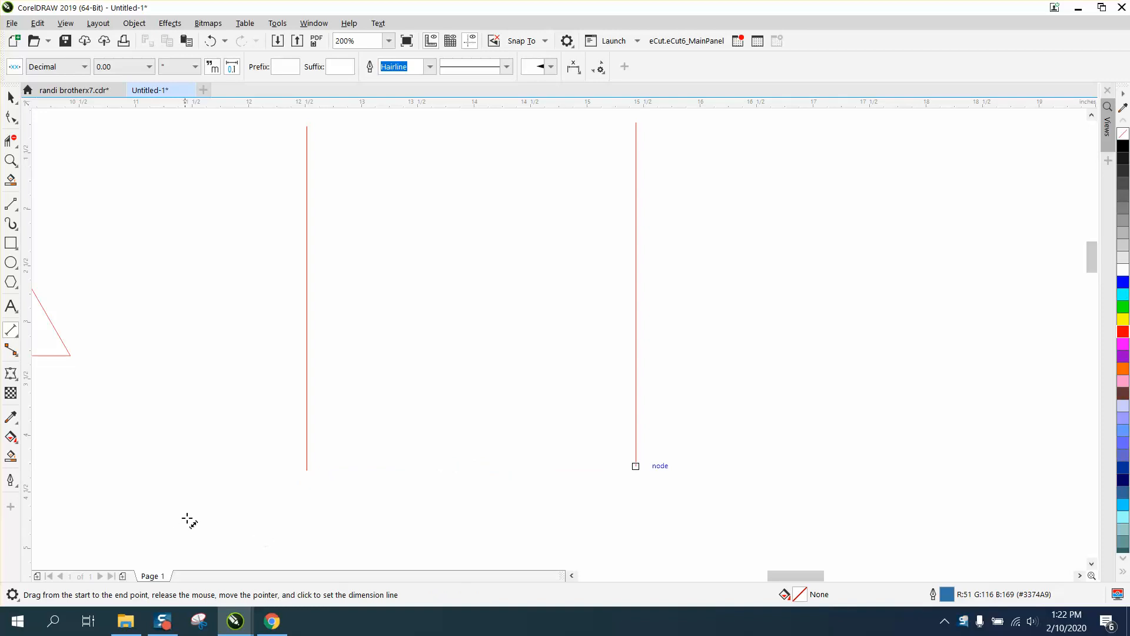
Measure the spacing between the two red vertical lines with a parallel dimension placed near their lower ends.
left_click_drag(307, 389, 635, 401)
left_click(636, 443)
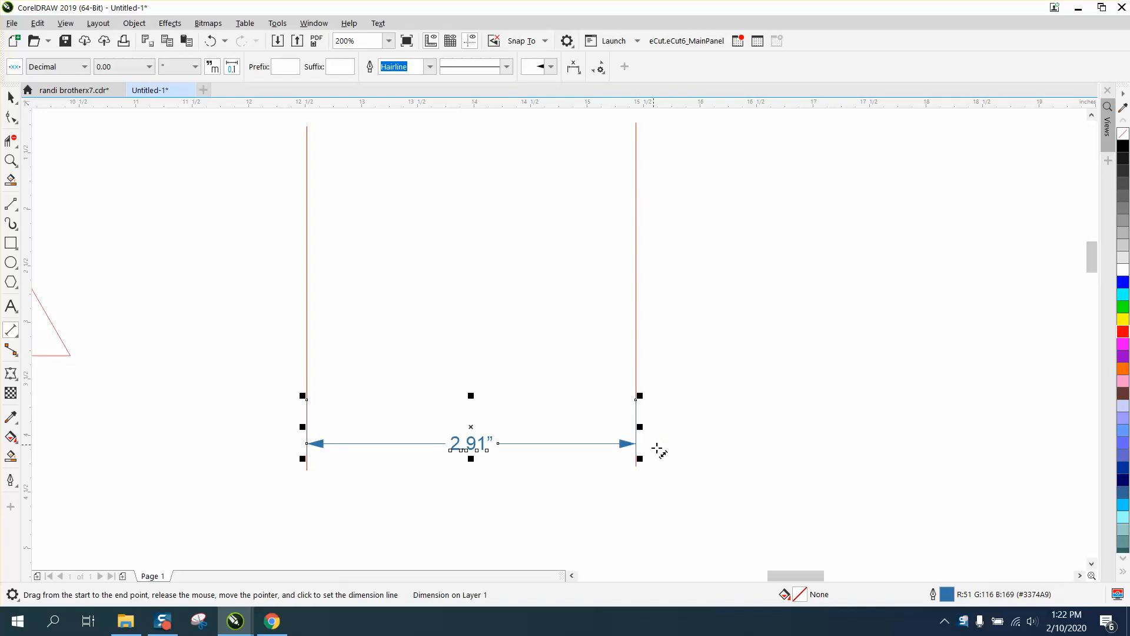
left_click(11, 160)
left_click_drag(412, 404, 577, 491)
scroll(518, 466, "down", 2)
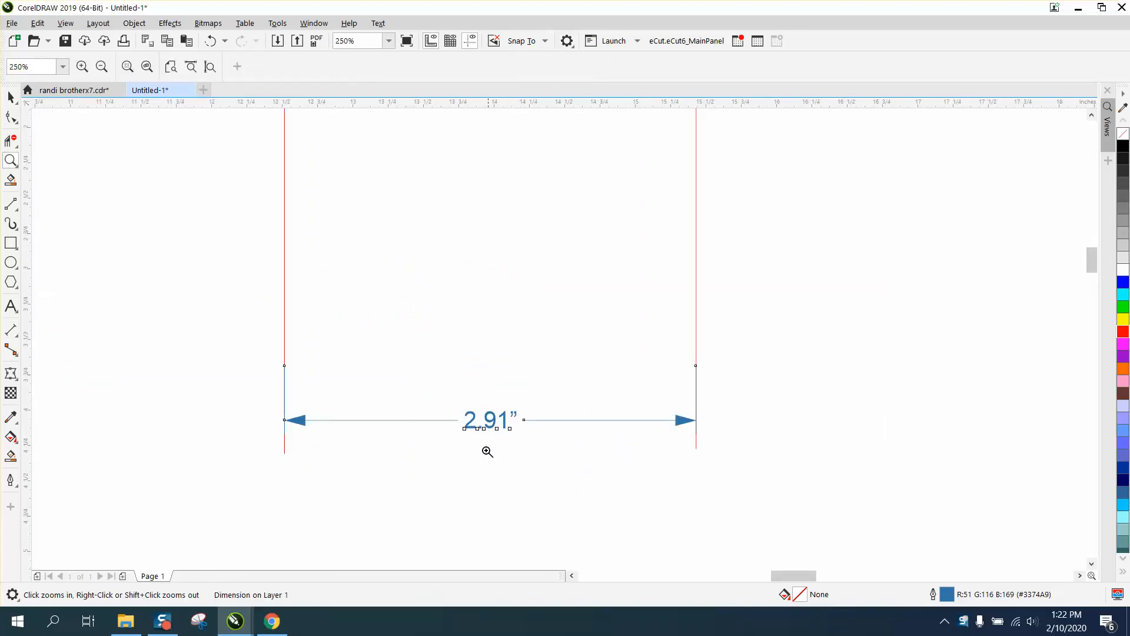
Delete the dimension between the two vertical lines.
left_click(10, 98)
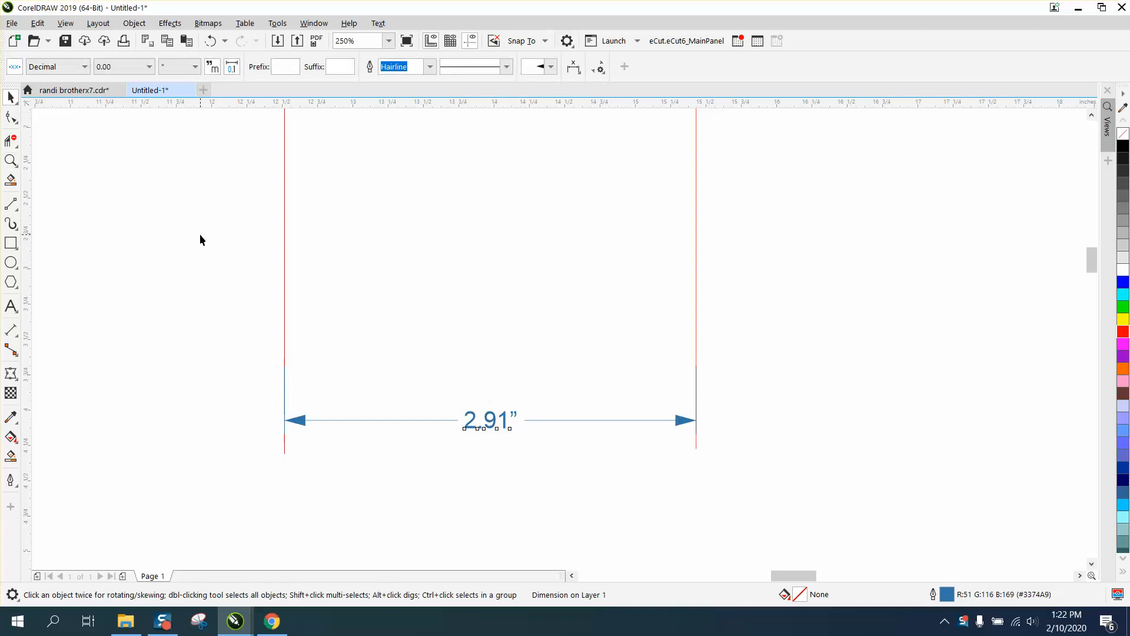
left_click(504, 426, "ctrl")
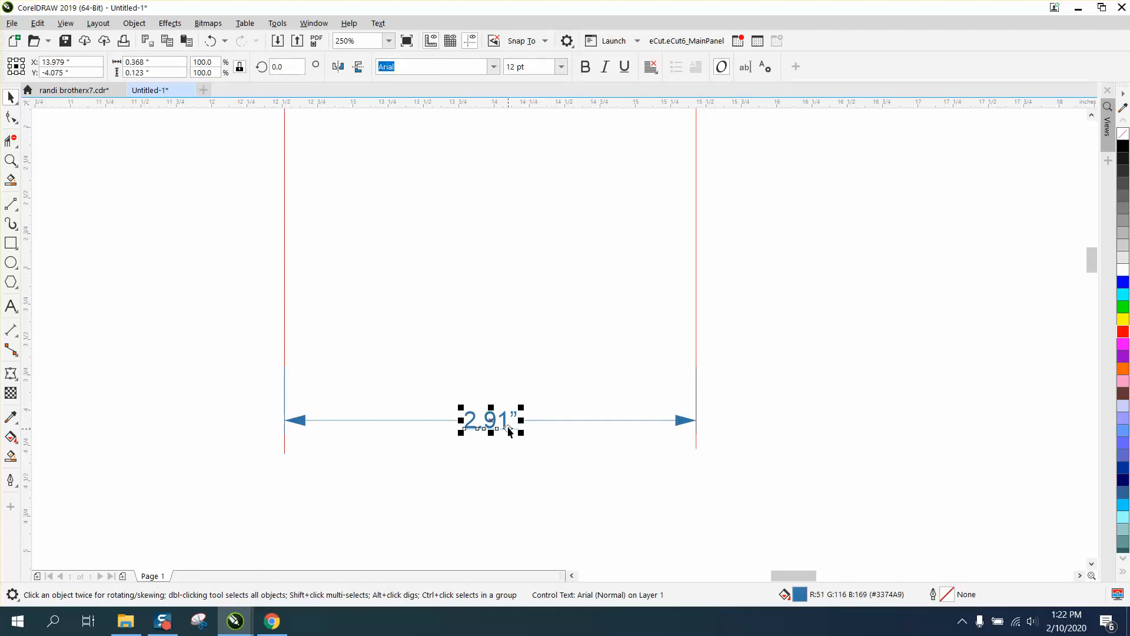
key("Delete")
Try nudging a copy of the left vertical line 2.91 inches onto the right line, and undo that move.
left_click(453, 67)
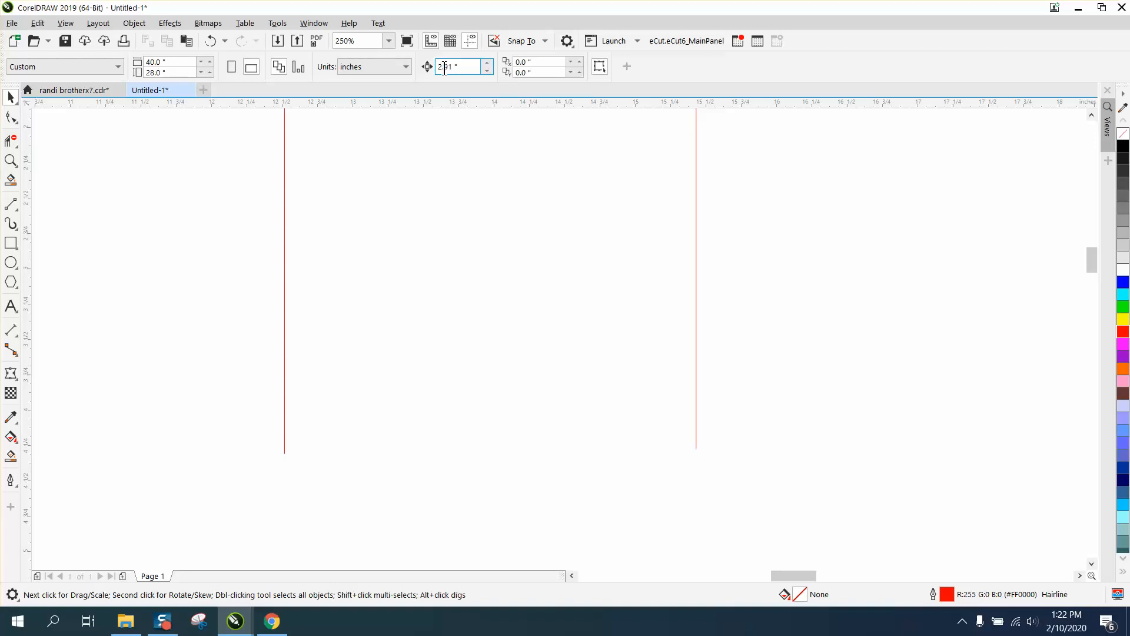
left_click(284, 220)
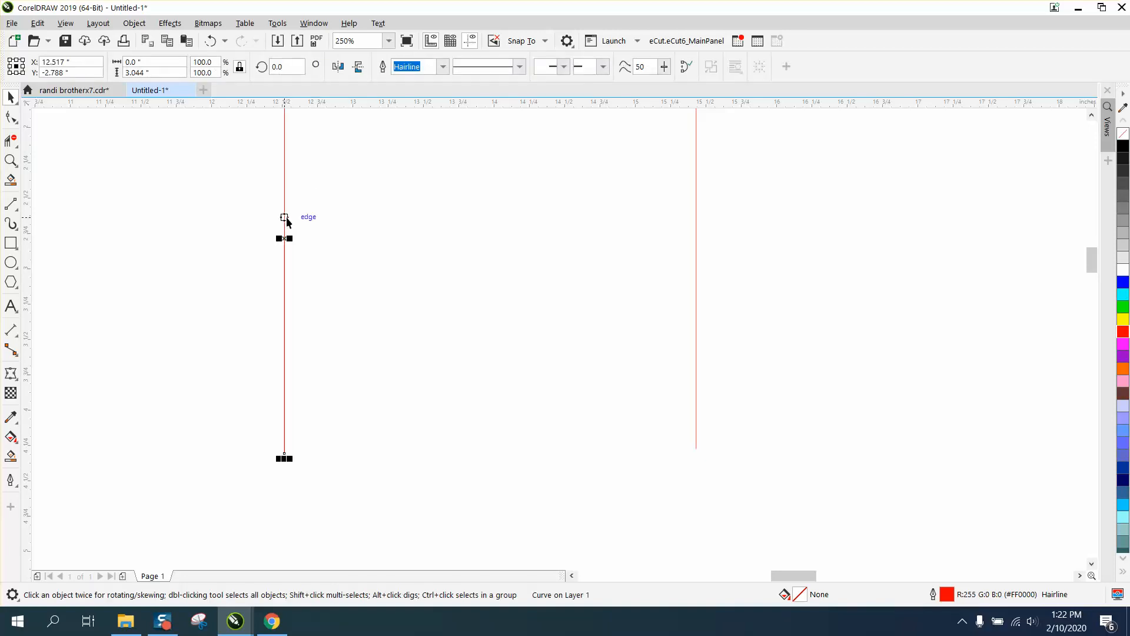
key("Tab")
left_click(10, 160)
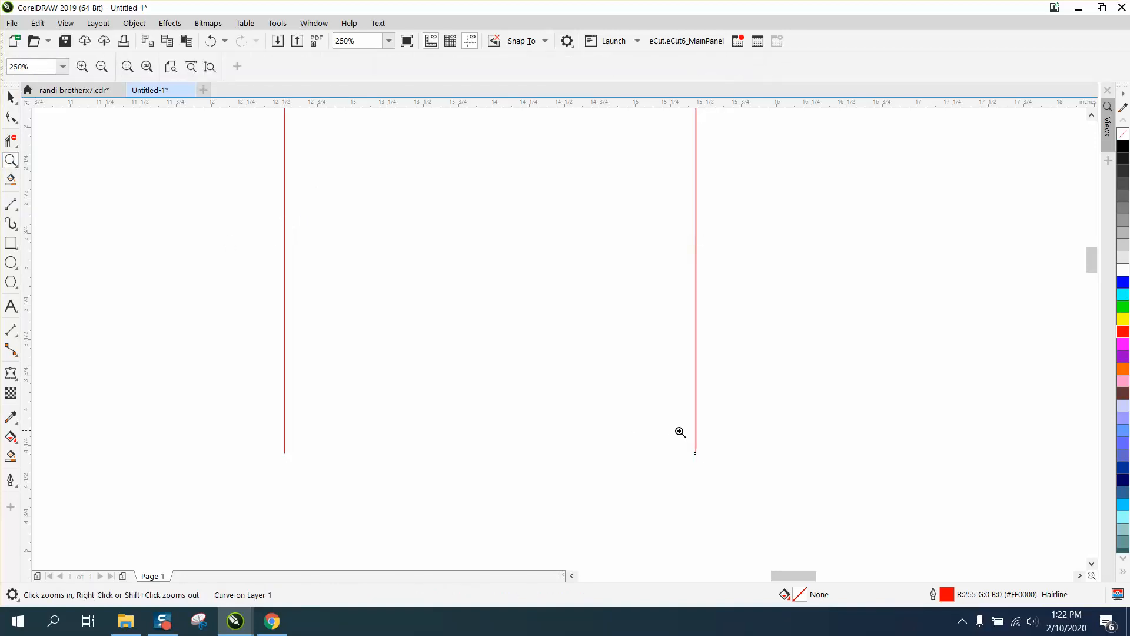
left_click_drag(681, 432, 740, 466)
left_click_drag(293, 248, 425, 365)
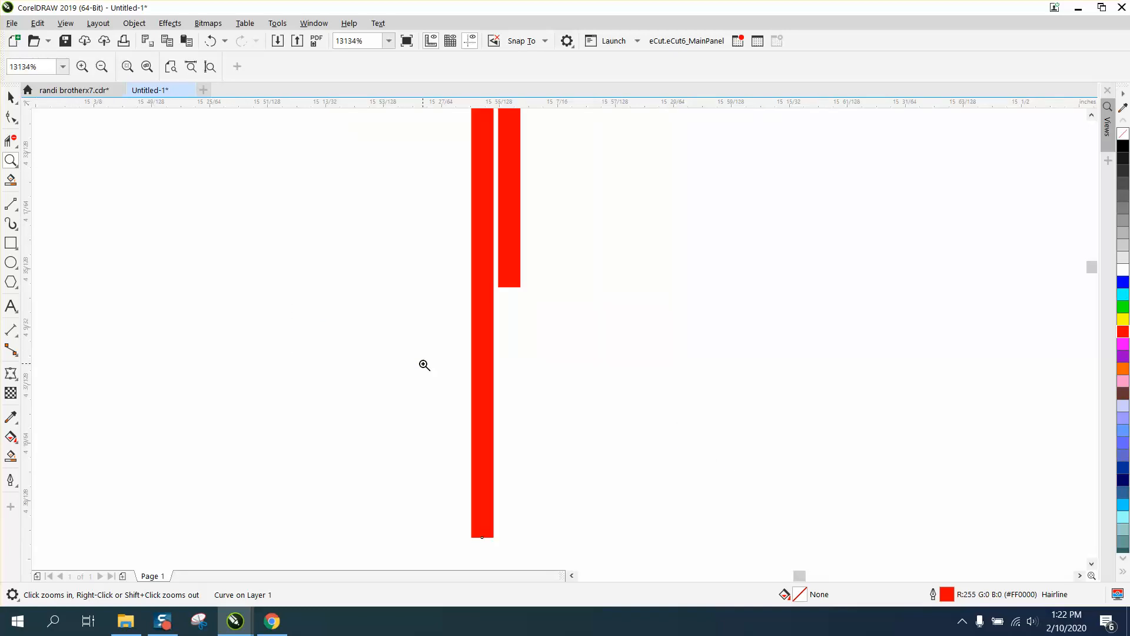
scroll(424, 361, "down", 8)
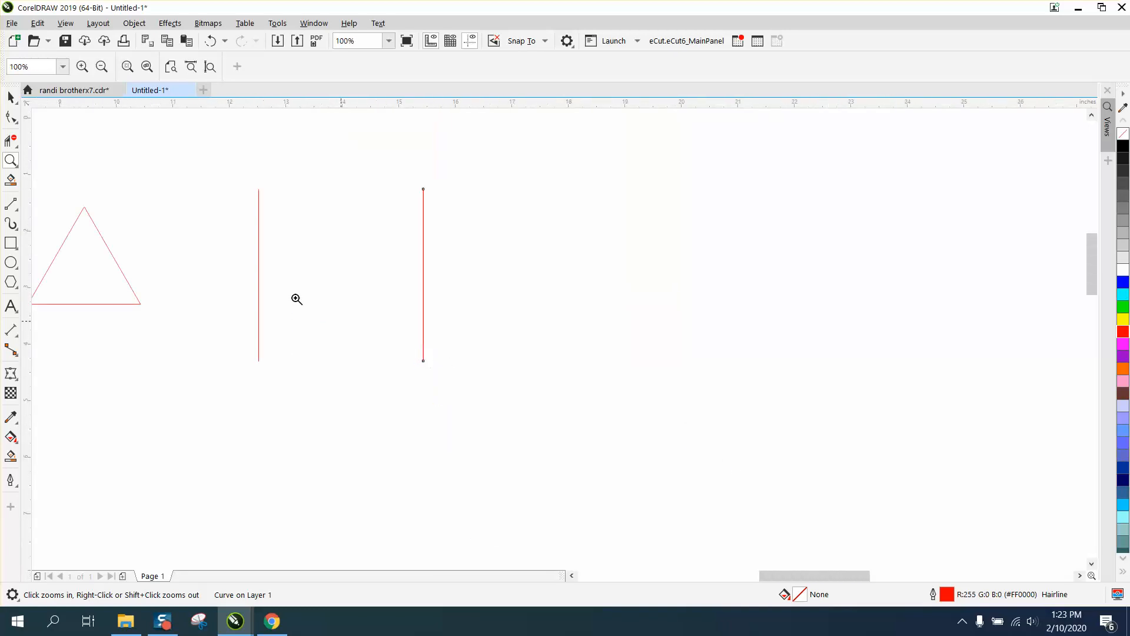
left_click(12, 98)
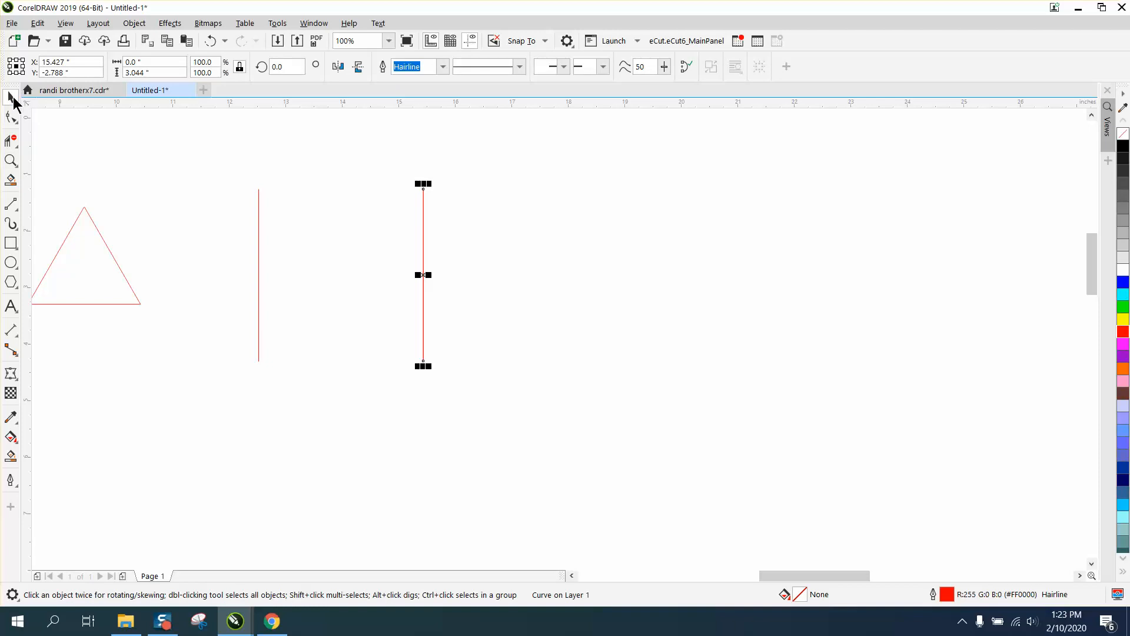
left_click(213, 48)
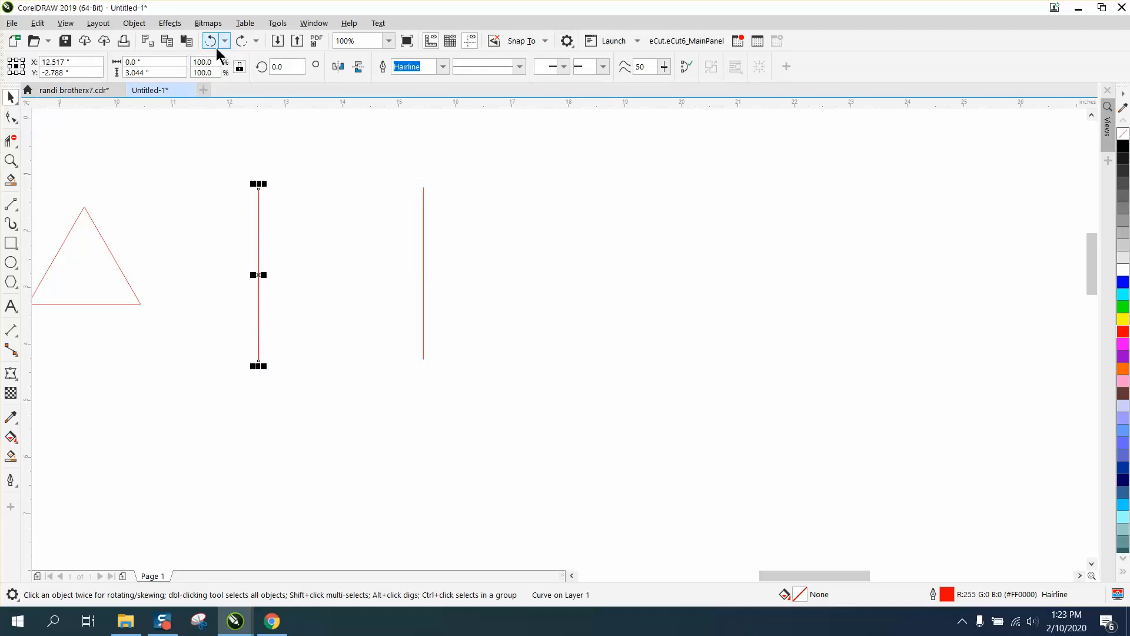
Add a parallel dimension between the two vertical lines, placed partway along their length.
left_click(11, 160)
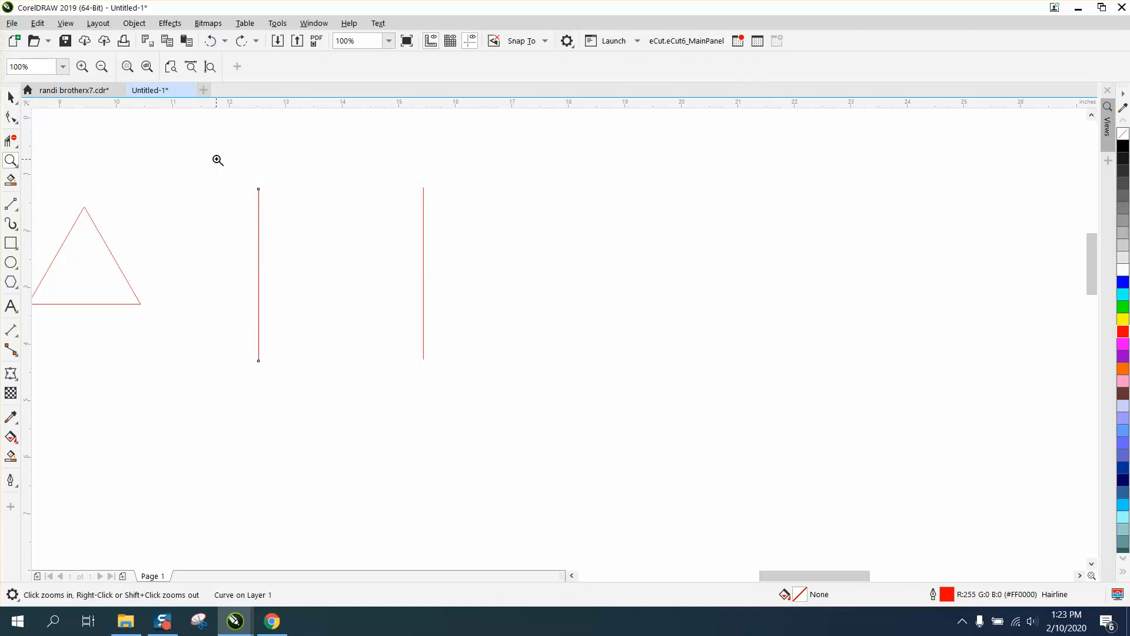
left_click_drag(216, 165, 700, 491)
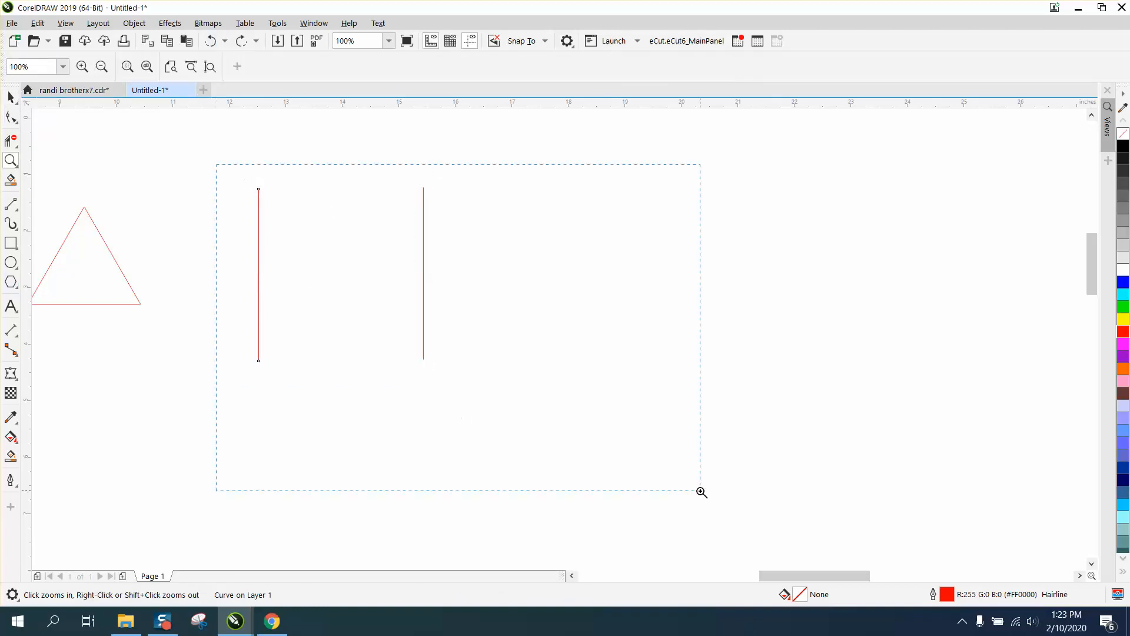
left_click(19, 338)
left_click(65, 334)
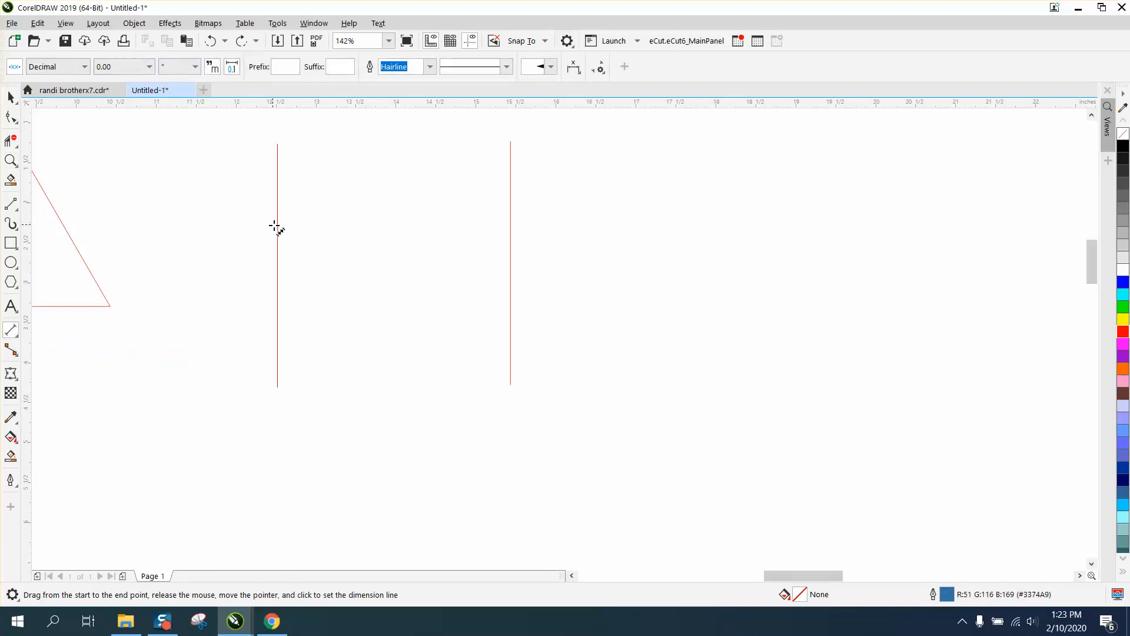
left_click_drag(277, 226, 511, 232)
left_click(511, 256)
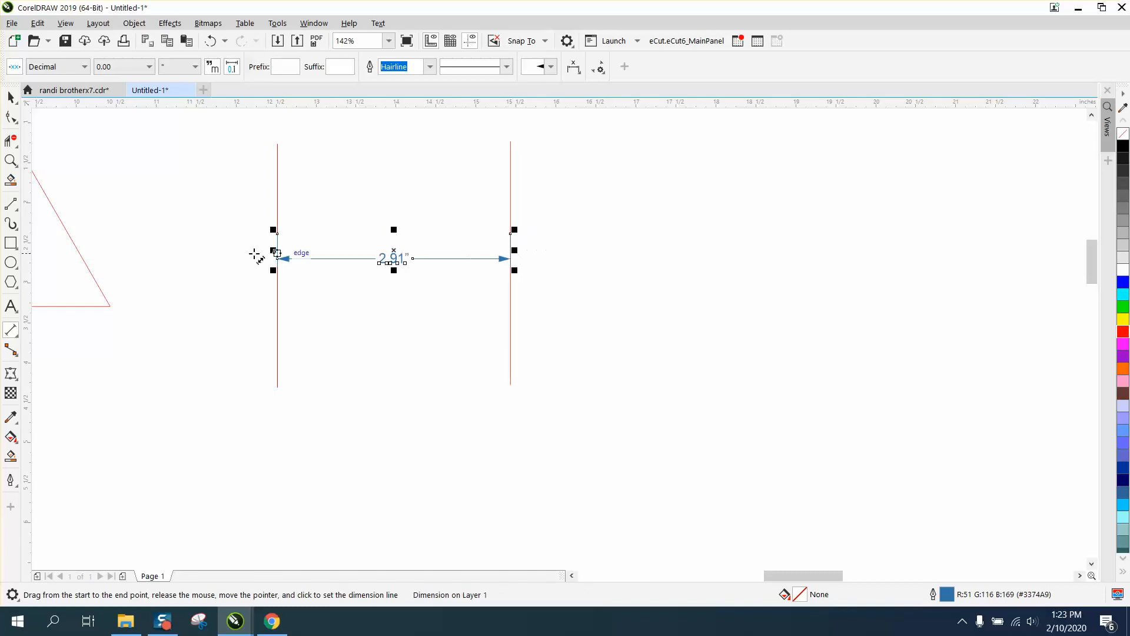
left_click(10, 160)
left_click_drag(237, 213, 649, 336)
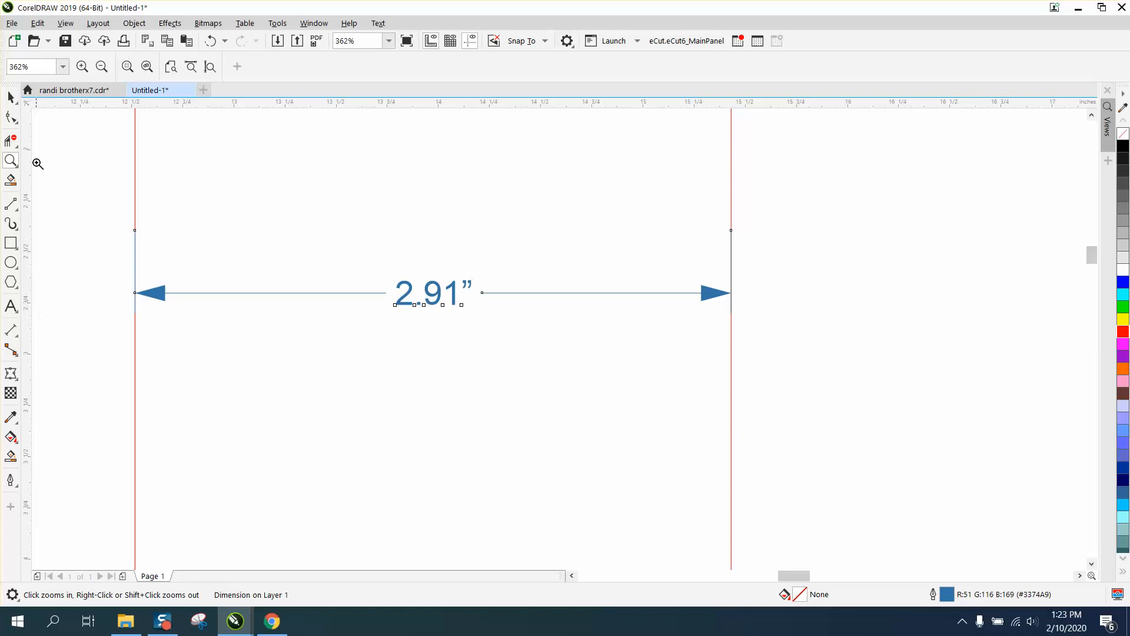
Set the dimension's precision to four decimal places (0.0000).
left_click(11, 96)
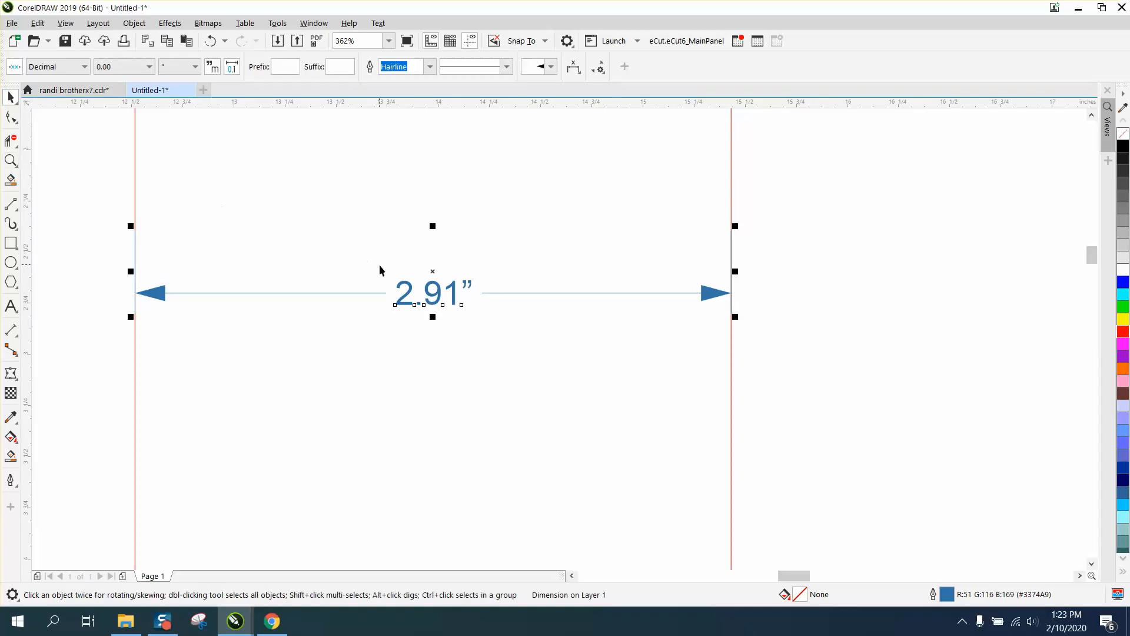
left_click(149, 67)
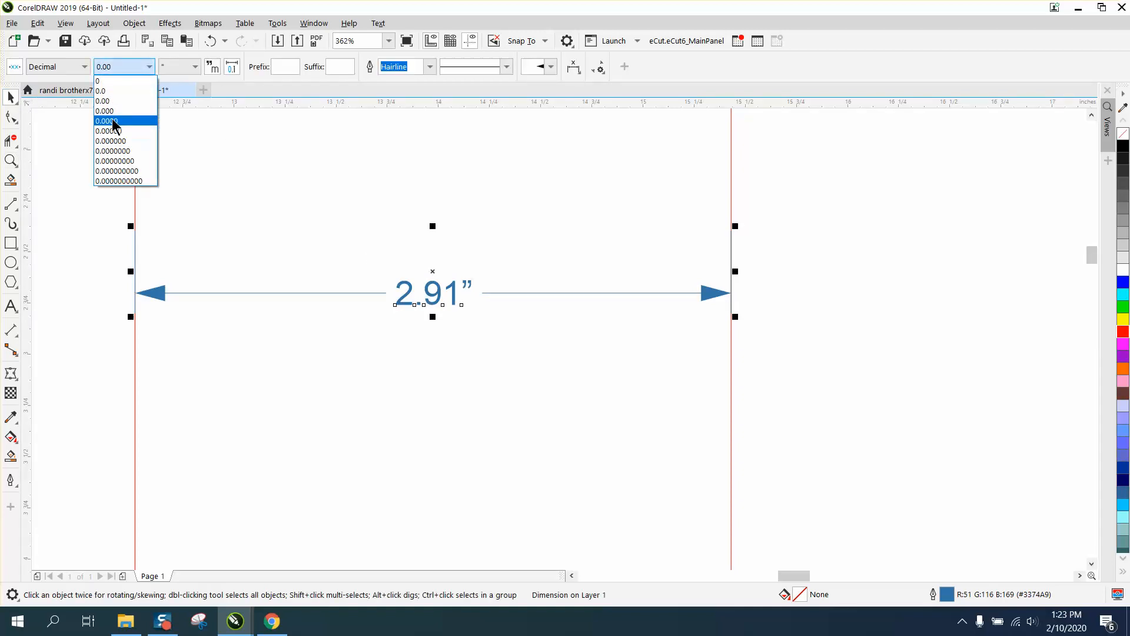
left_click(114, 121)
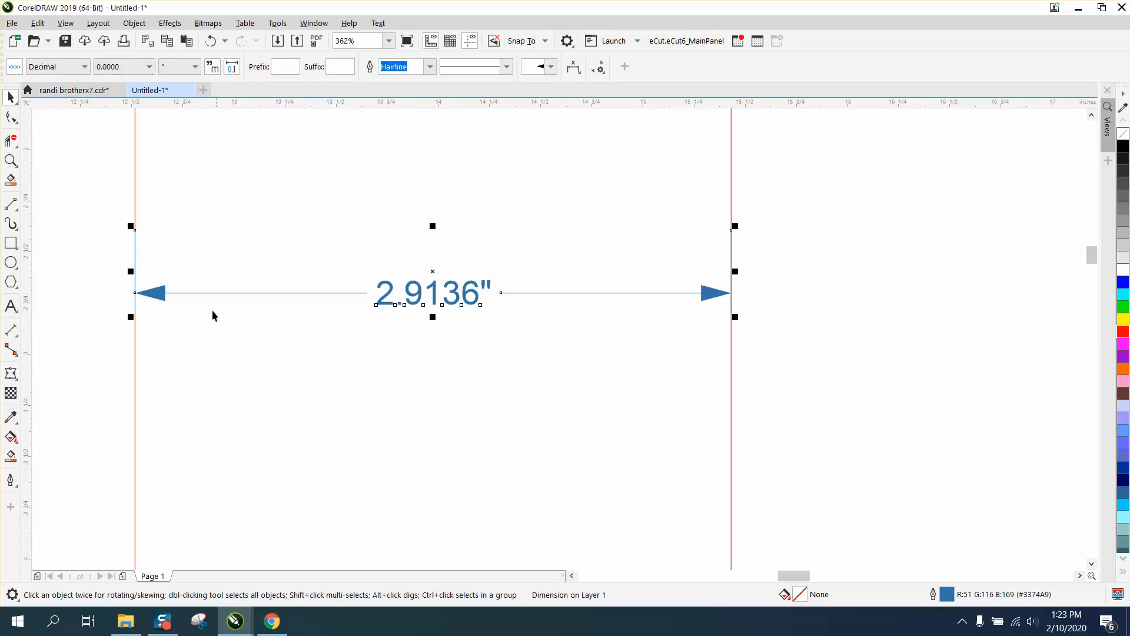
Set the document's nudge distance to 2.9136 inches and delete the dimension between the vertical lines.
left_click(71, 237)
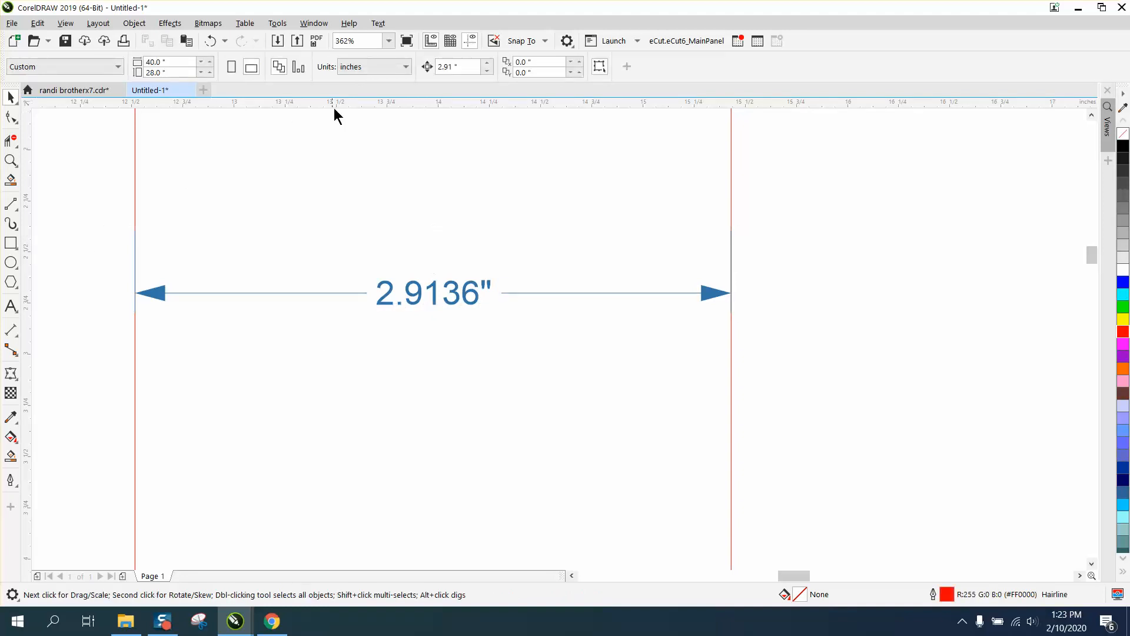
double_click(465, 64)
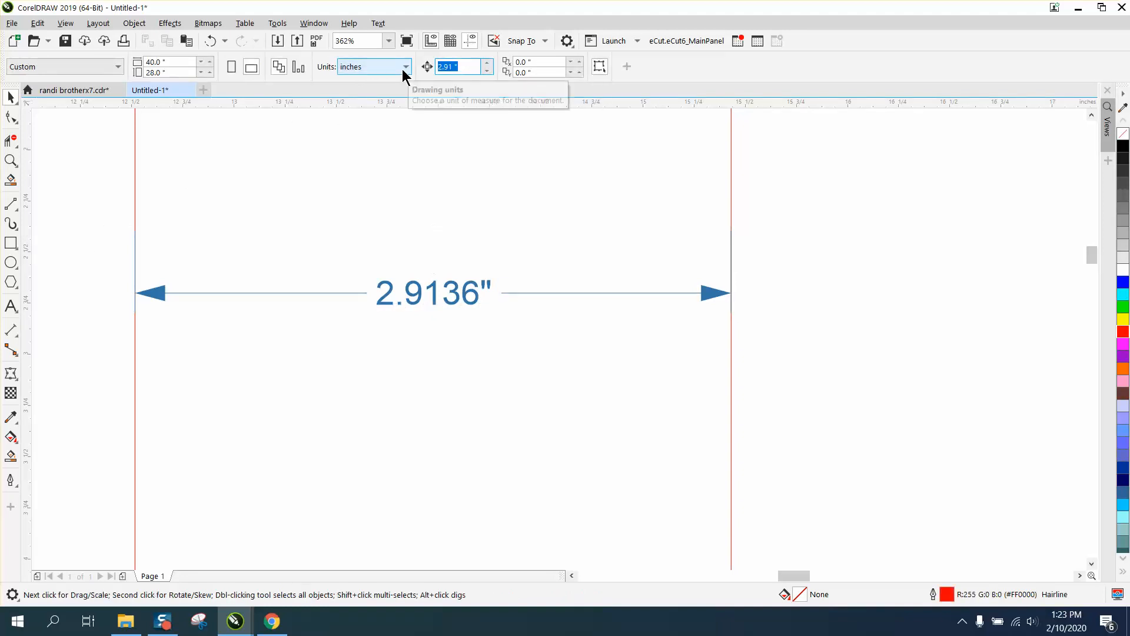
type("2.9136")
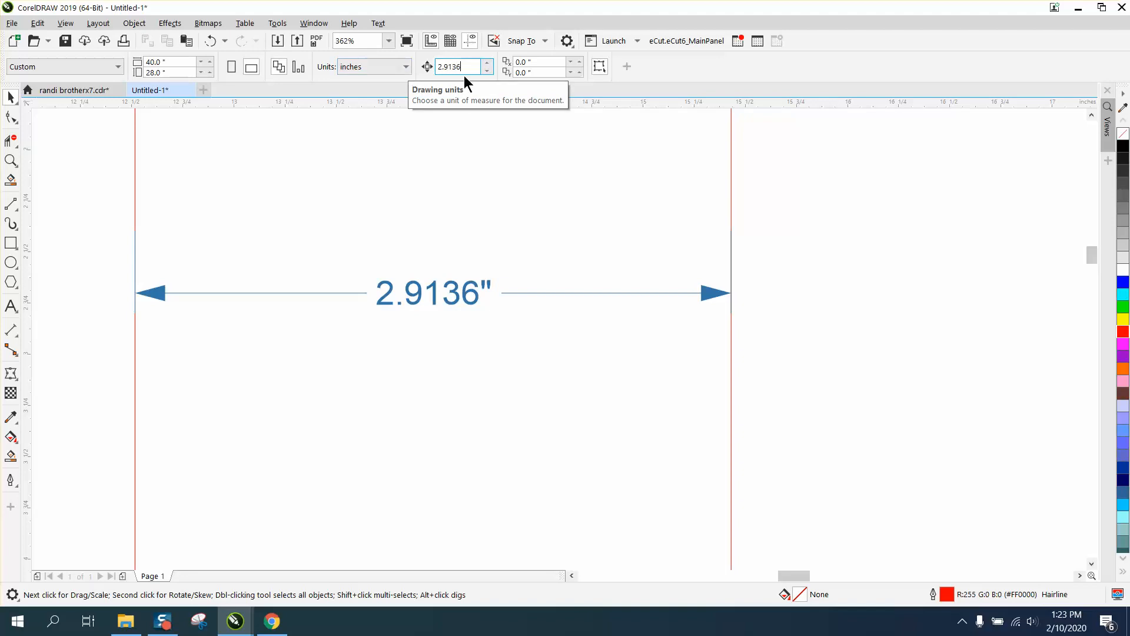
key("Return")
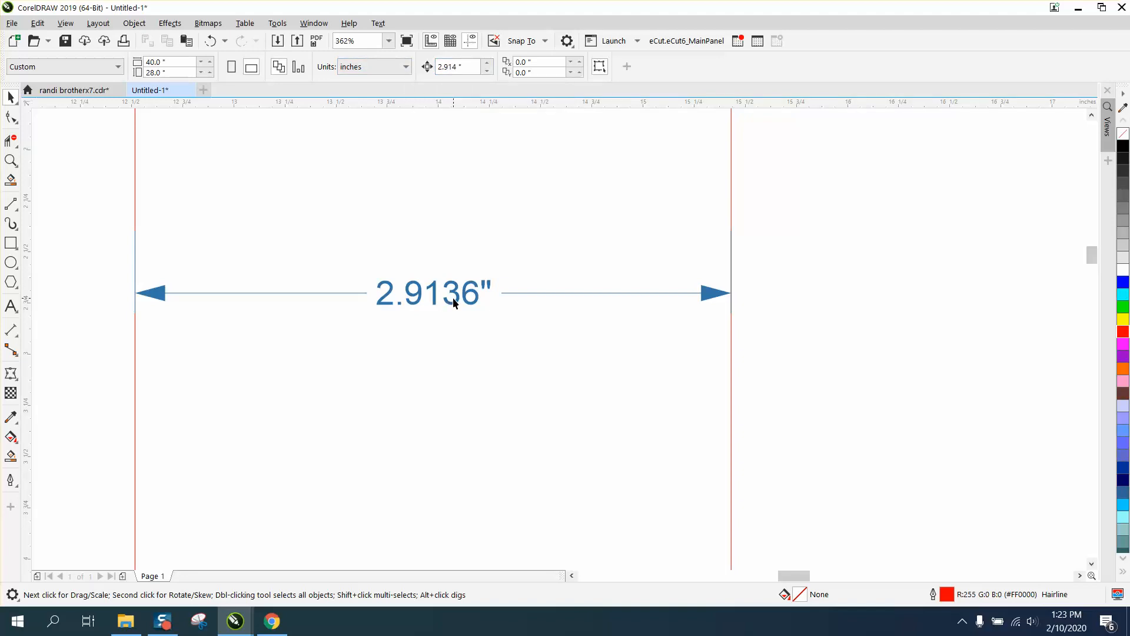
left_click(472, 302)
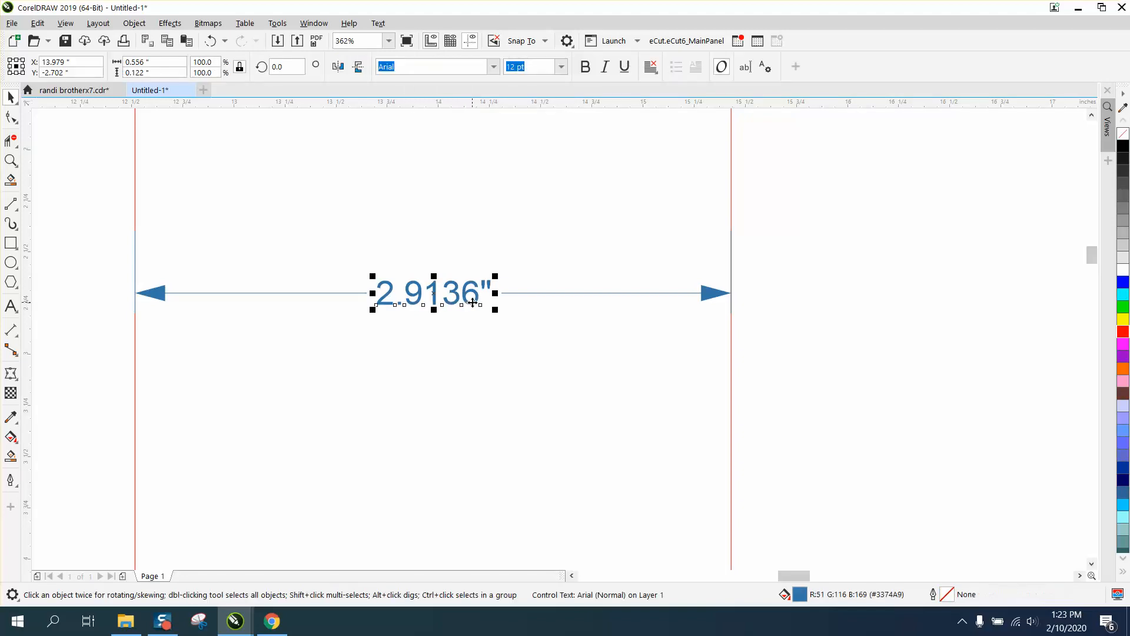
key("Delete")
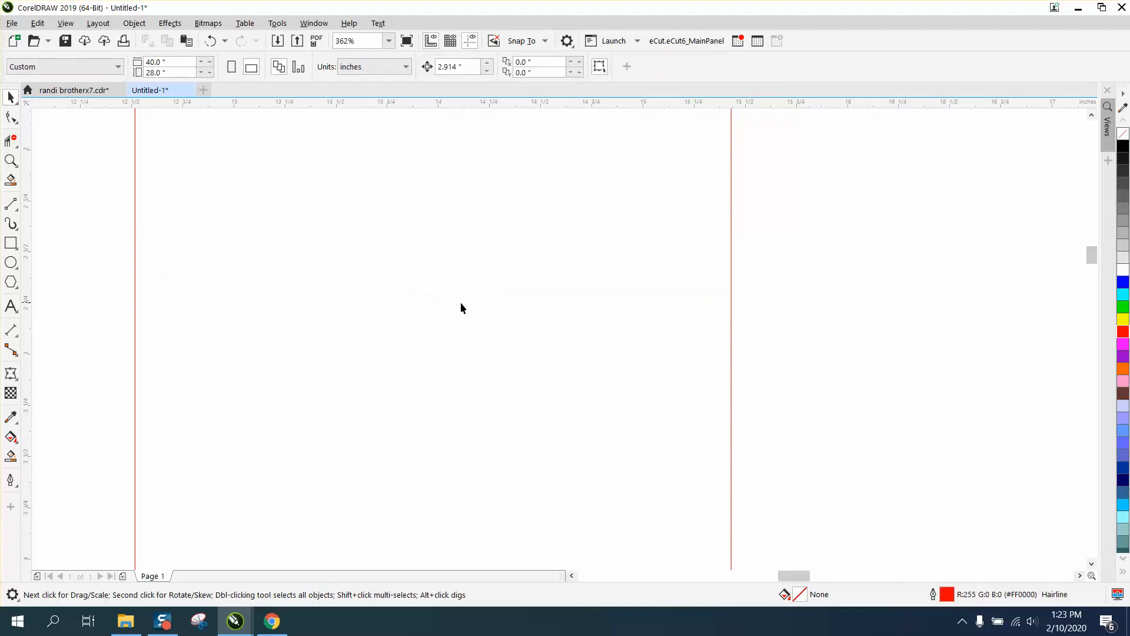
Nudge a copy of the left vertical line onto the right line using the 2.9136-inch distance, and examine their alignment up close.
left_click(135, 246)
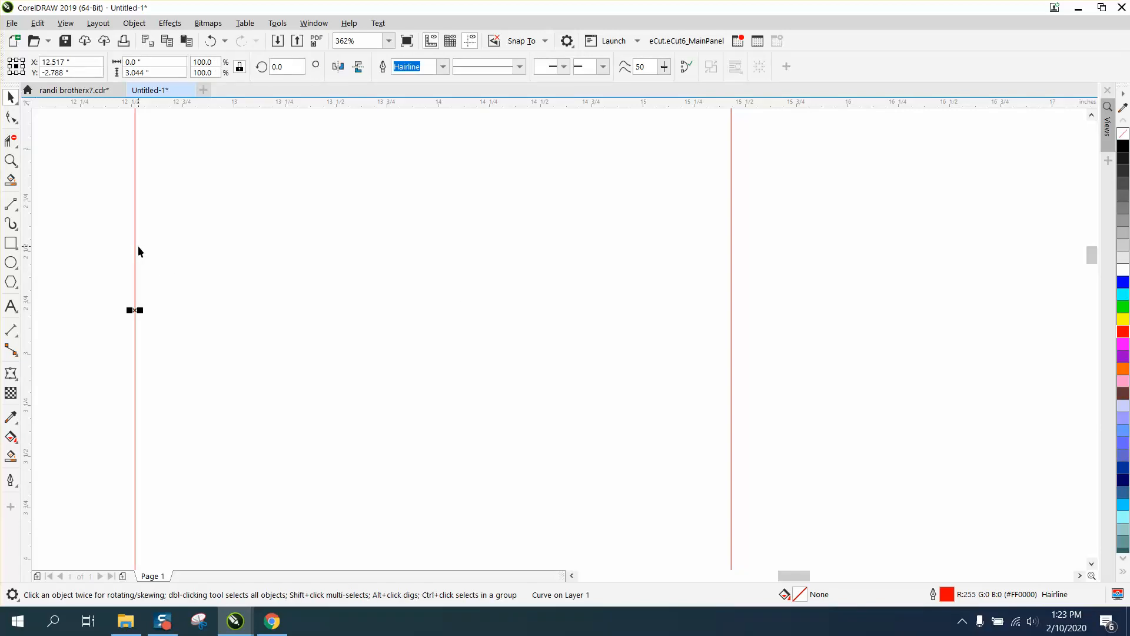
key("Tab")
left_click(11, 160)
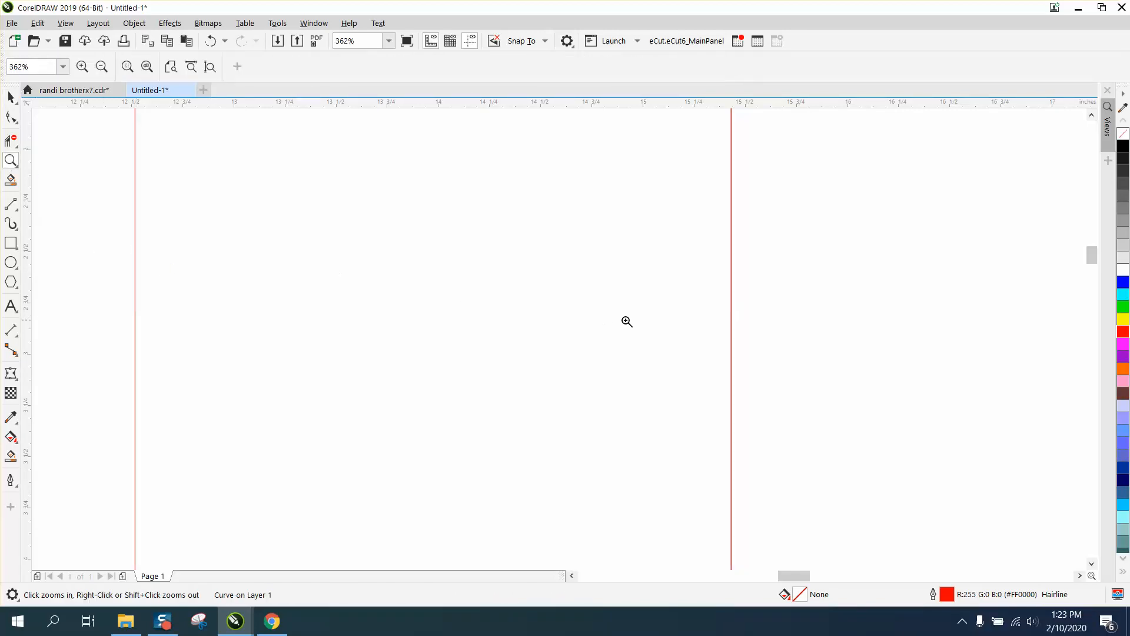
left_click_drag(718, 307, 767, 342)
left_click_drag(349, 302, 493, 379)
right_click(495, 374)
right_click(499, 375)
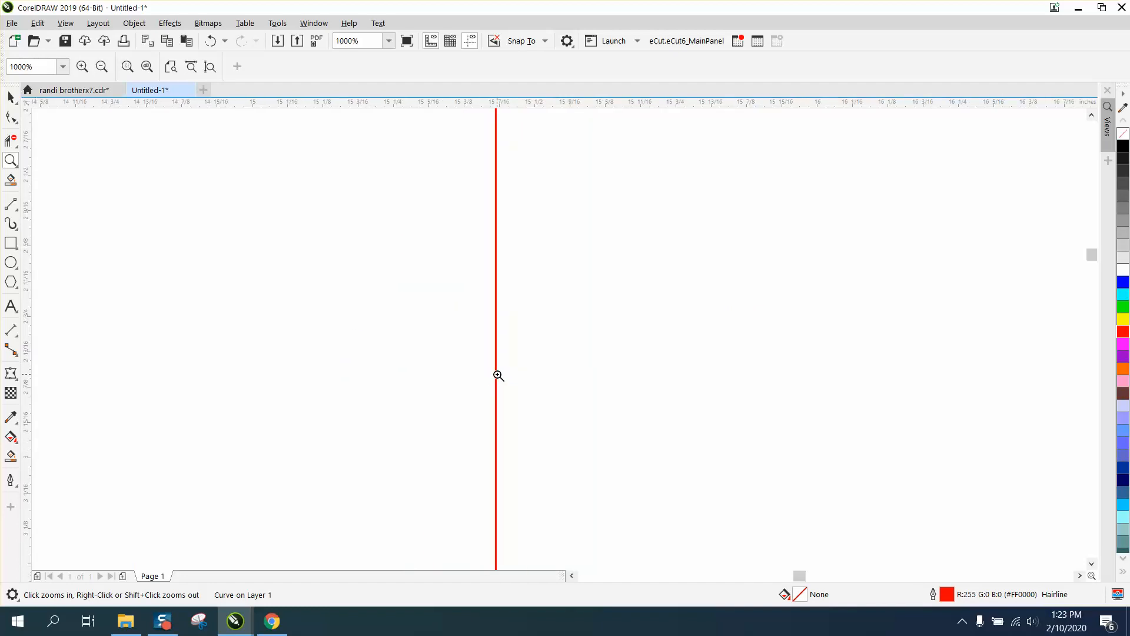
Delete the triangle and the two vertical lines below the page's top edge.
right_click(499, 374)
right_click(498, 374)
right_click(497, 373)
right_click(497, 373)
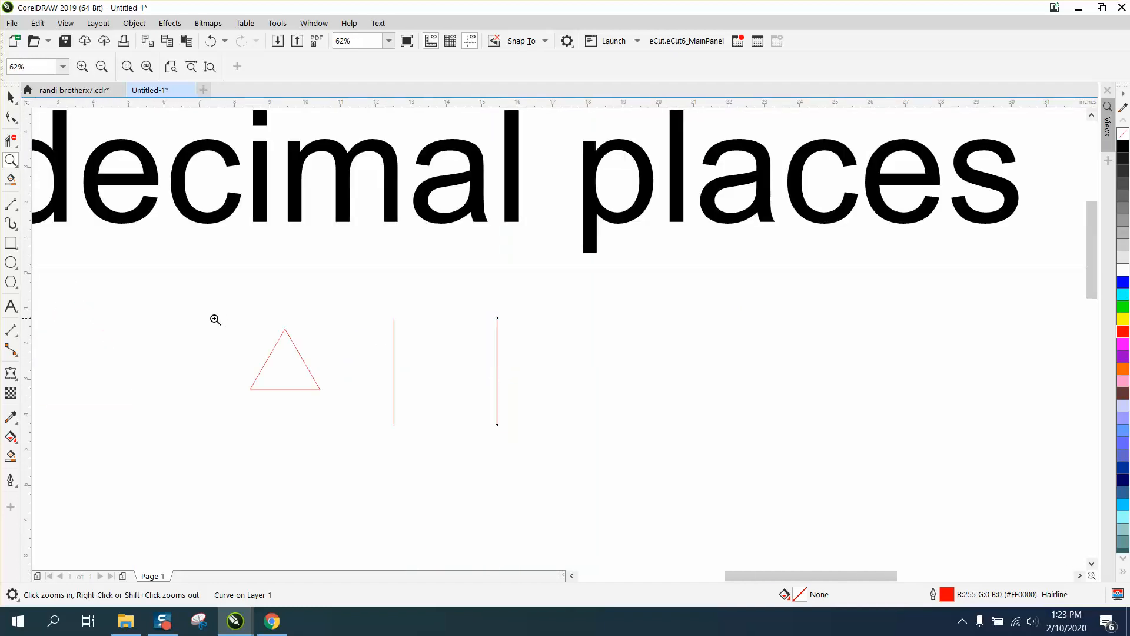
left_click(10, 96)
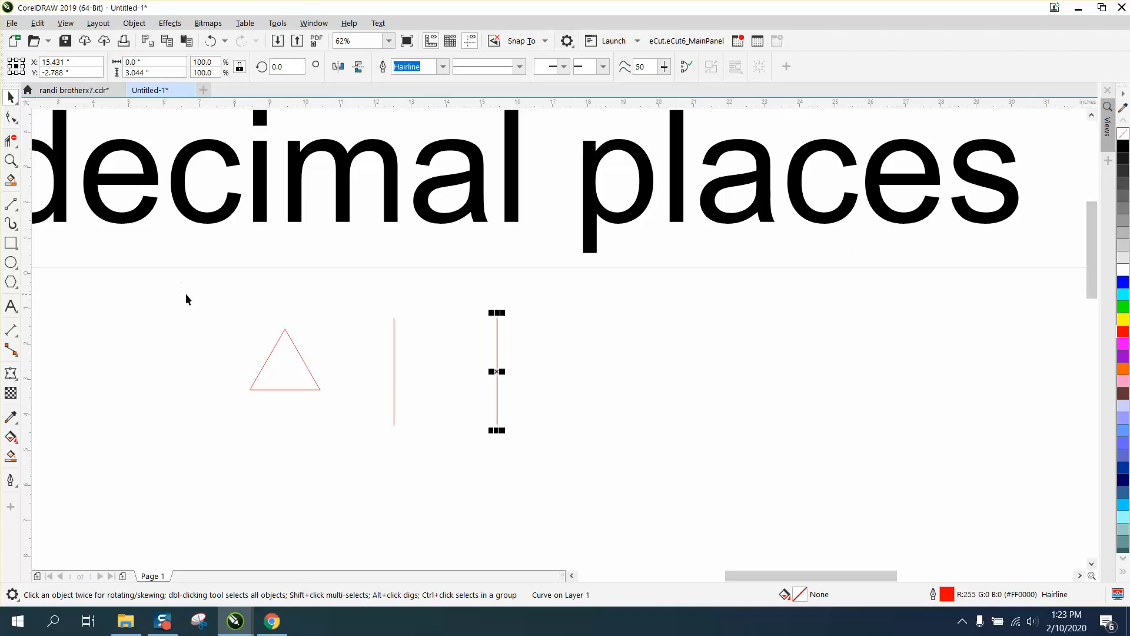
left_click_drag(185, 297, 595, 430)
key("Delete")
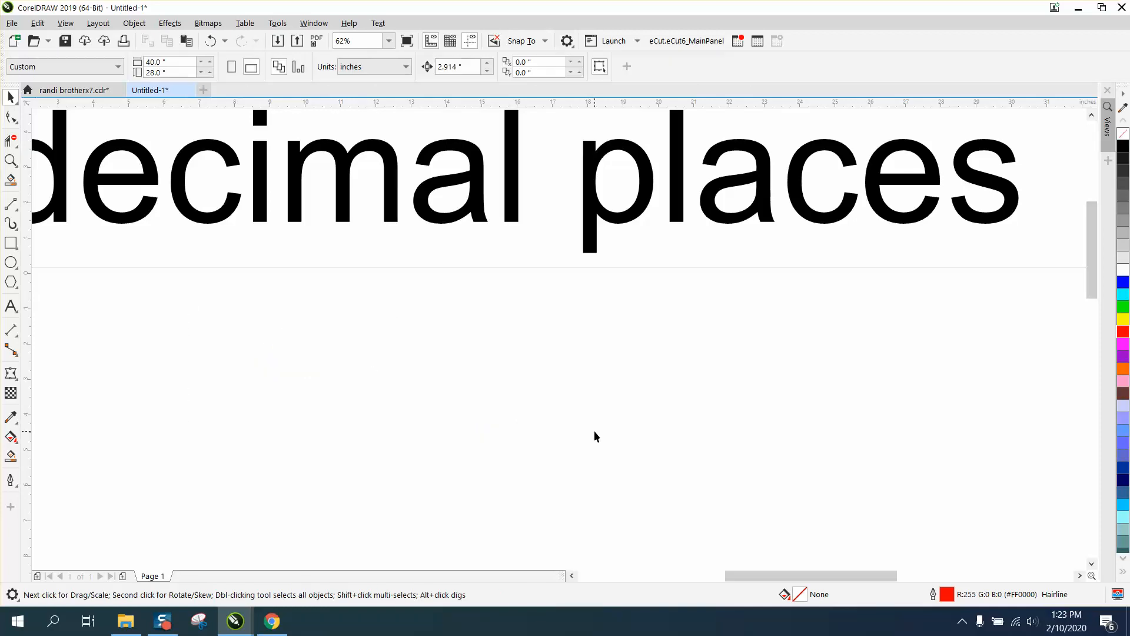
scroll(595, 432, "down", 2)
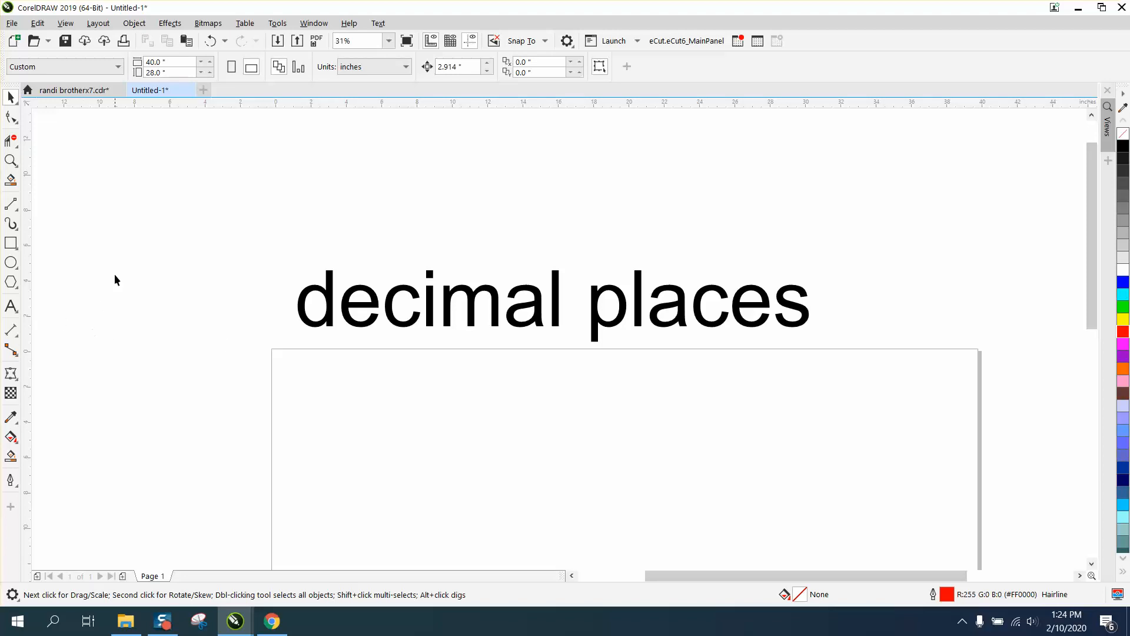
left_click(11, 330)
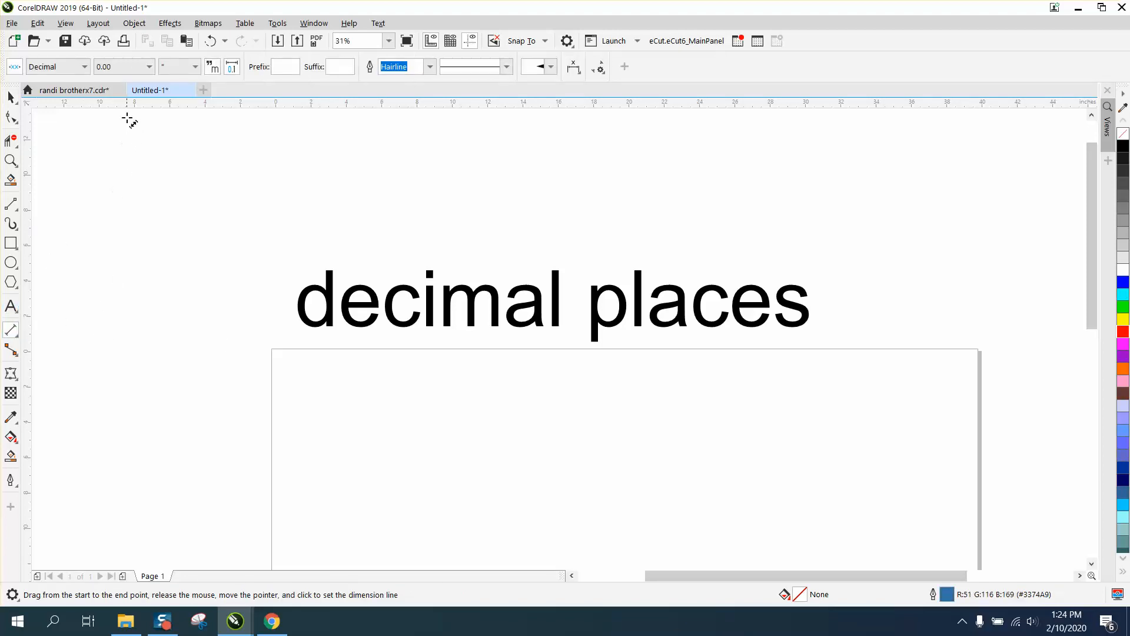
left_click(150, 67)
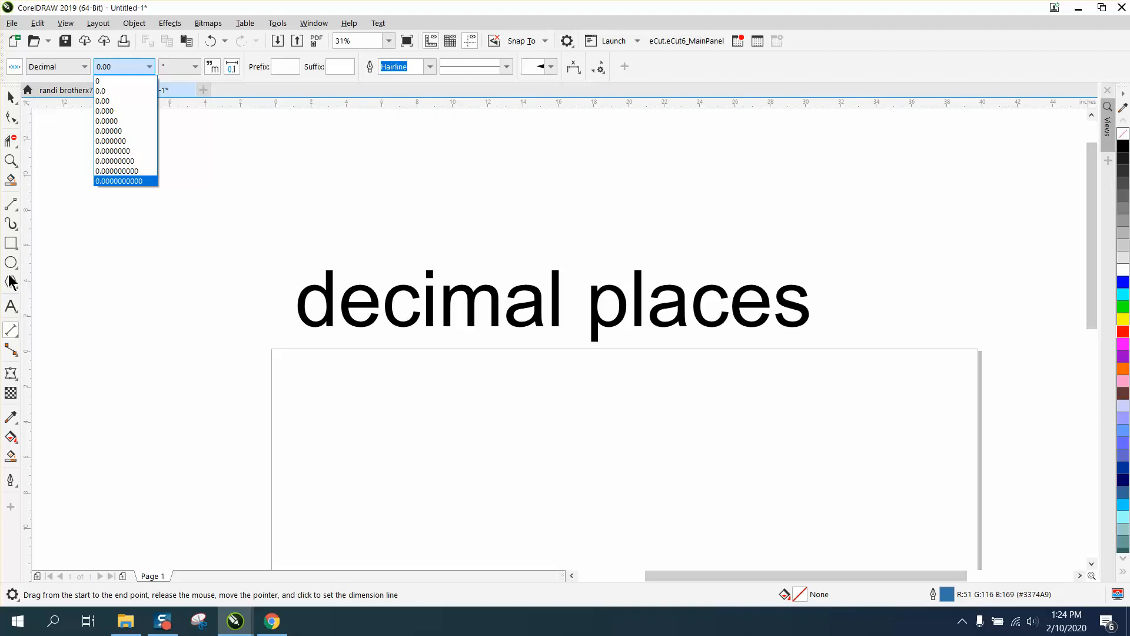
left_click(16, 331)
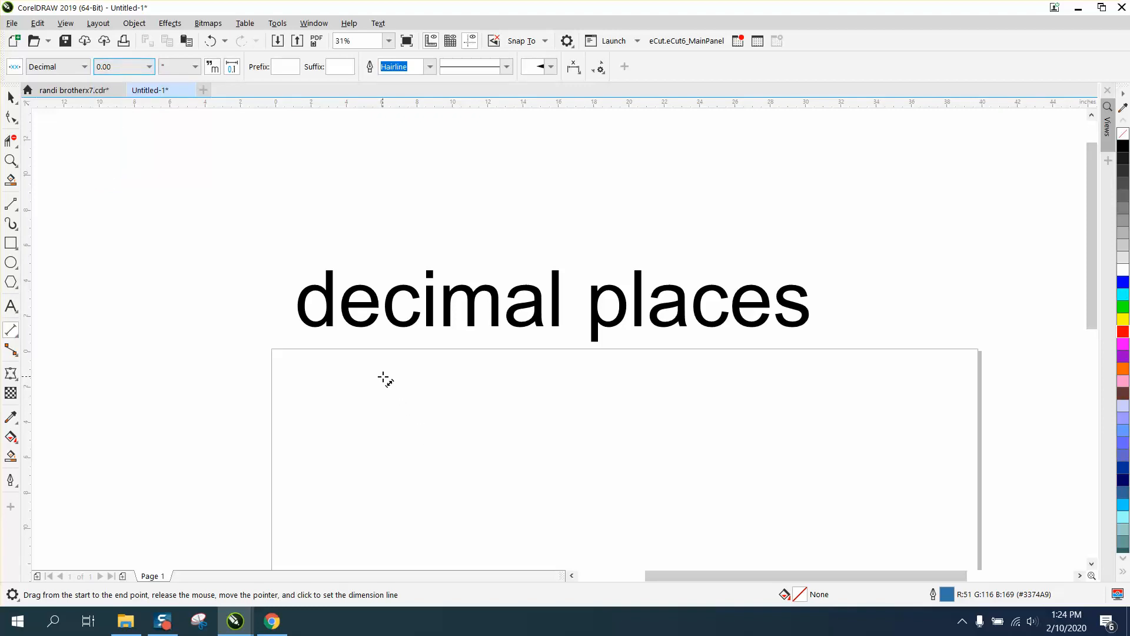
left_click_drag(383, 376, 383, 520)
left_click(478, 454)
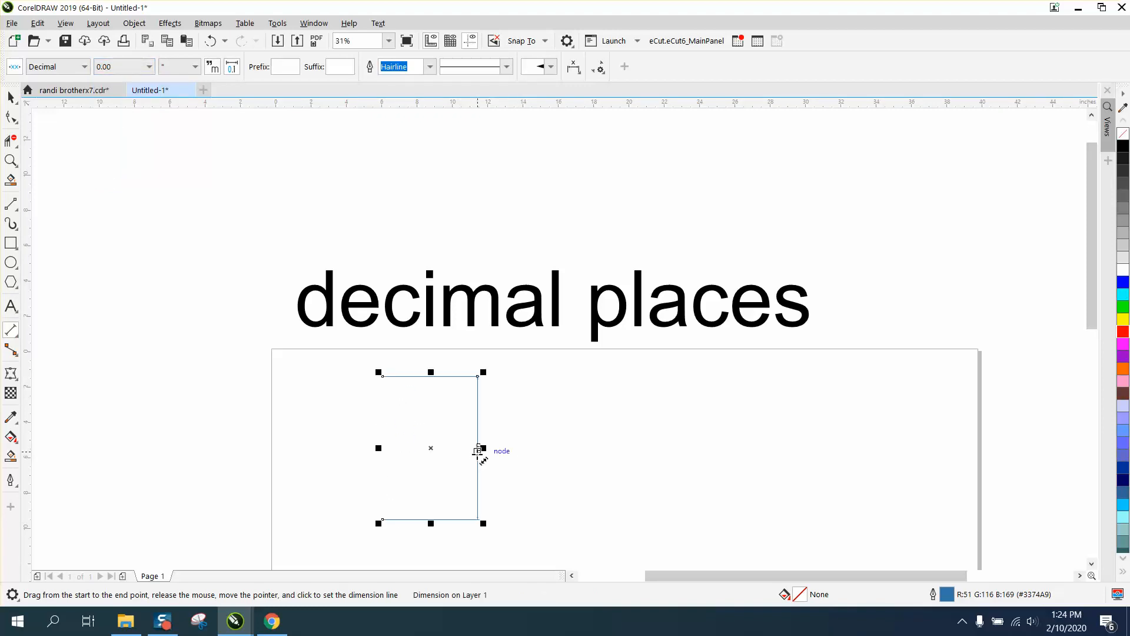
key("Delete")
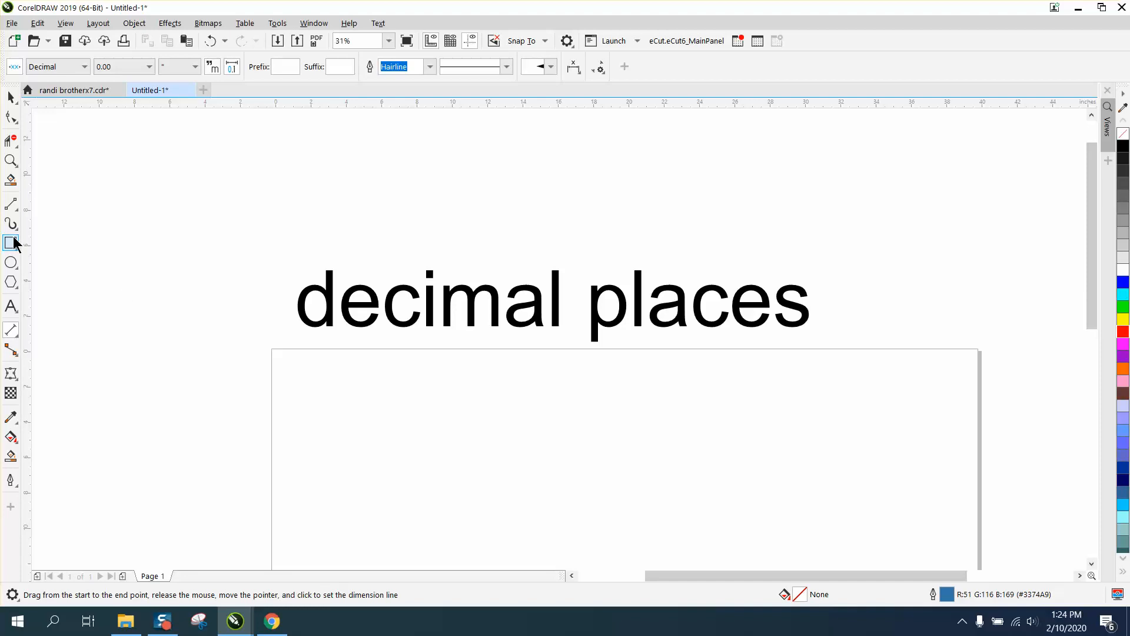
left_click_drag(380, 385, 613, 471)
left_click(282, 364)
key("Delete")
Draw a rectangle about 9.77 by 2.17 inches near the page's upper-left corner and dimension its width just above its top edge.
left_click(11, 243)
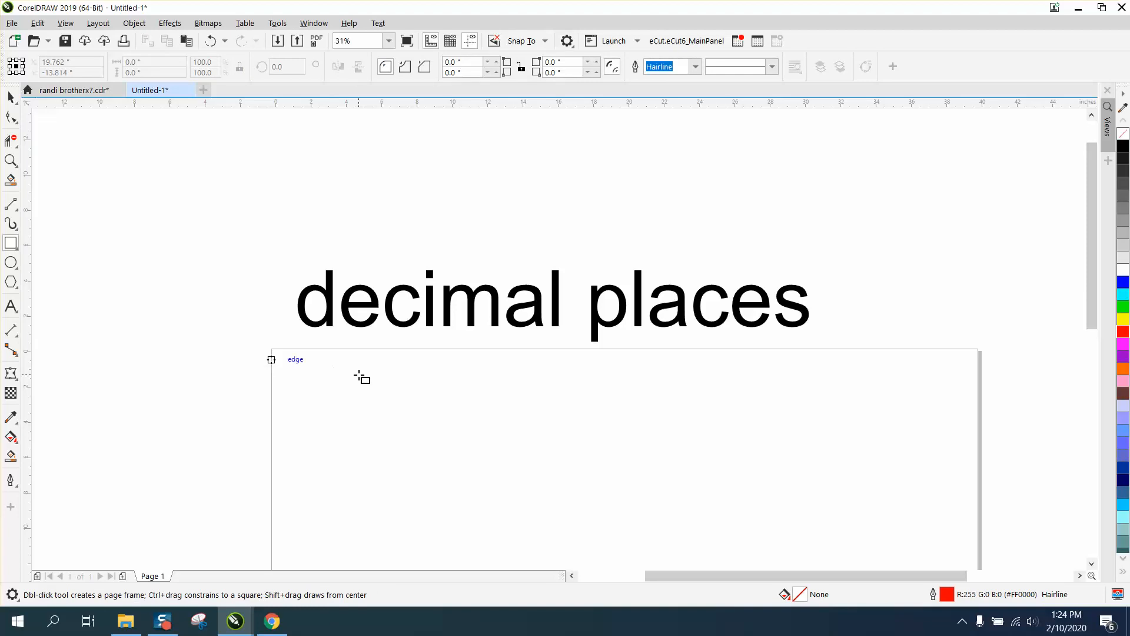
left_click_drag(358, 377, 531, 415)
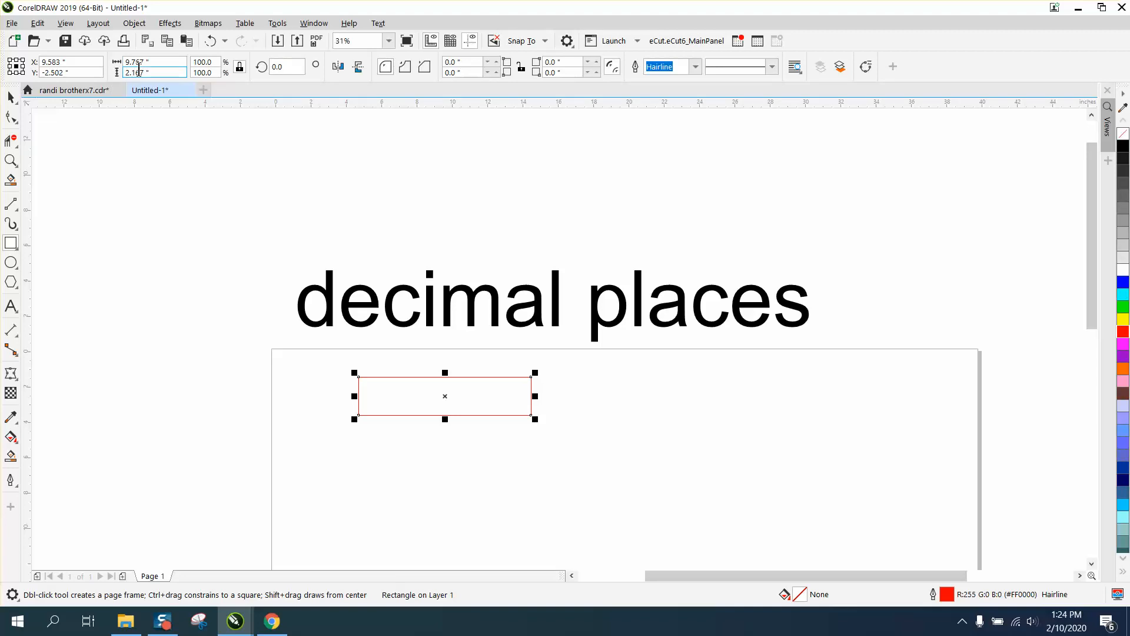
left_click(19, 337)
left_click(102, 348)
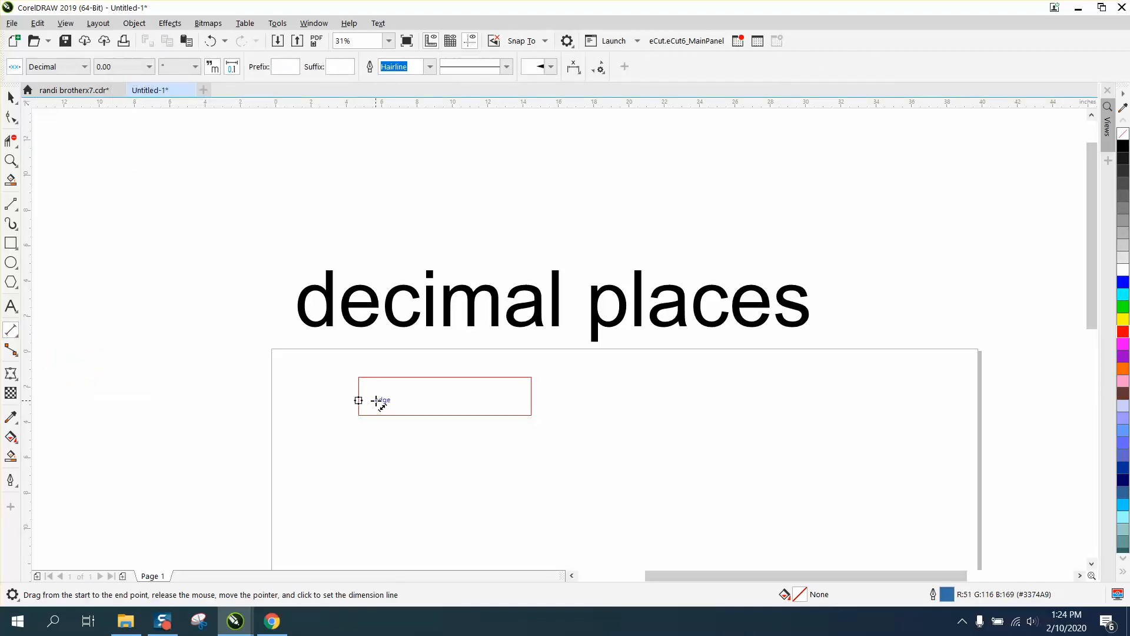
left_click_drag(360, 378, 531, 377)
left_click(535, 366)
Compare the rectangle's object width with its dimension up close, and set the dimension's precision to eight decimal places (0.00000000).
left_click(10, 160)
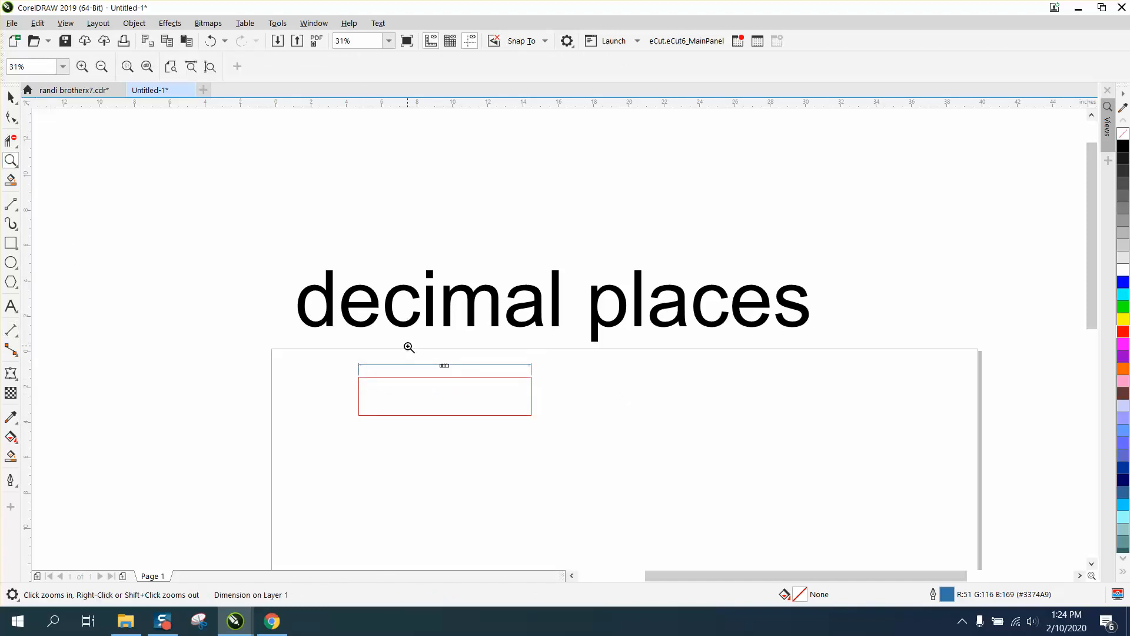
left_click_drag(417, 354, 499, 394)
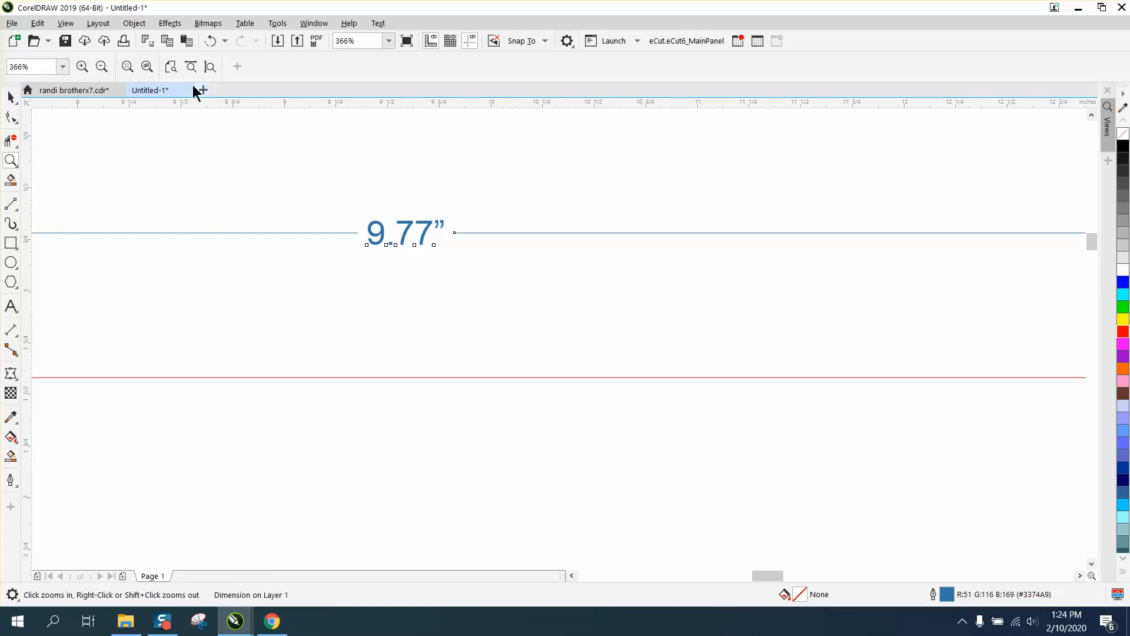
left_click(10, 97)
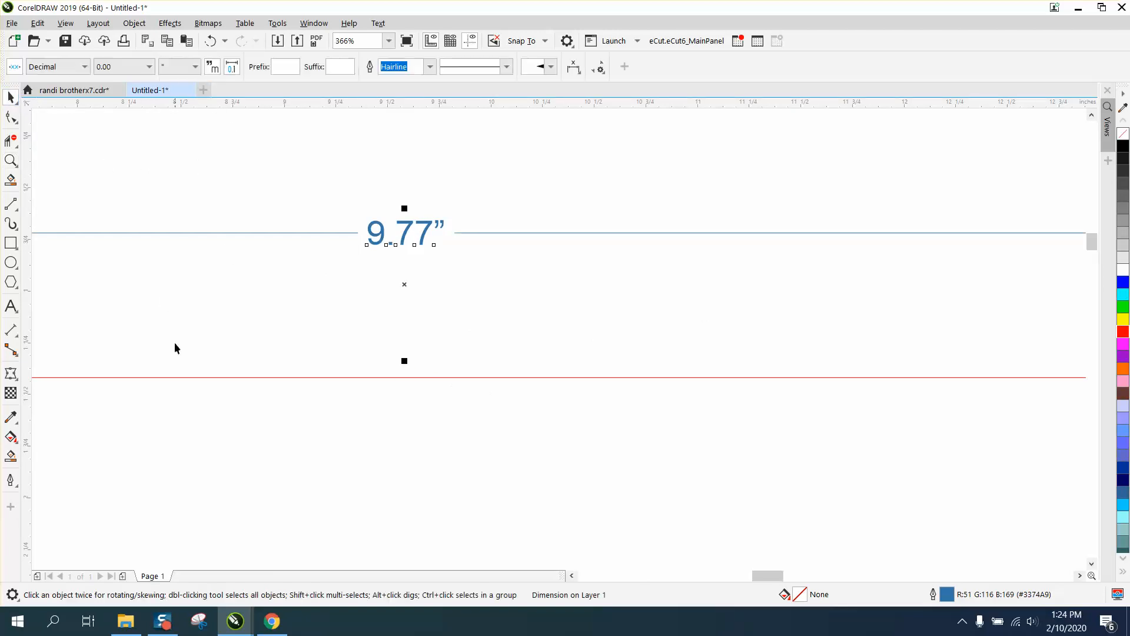
left_click(184, 376)
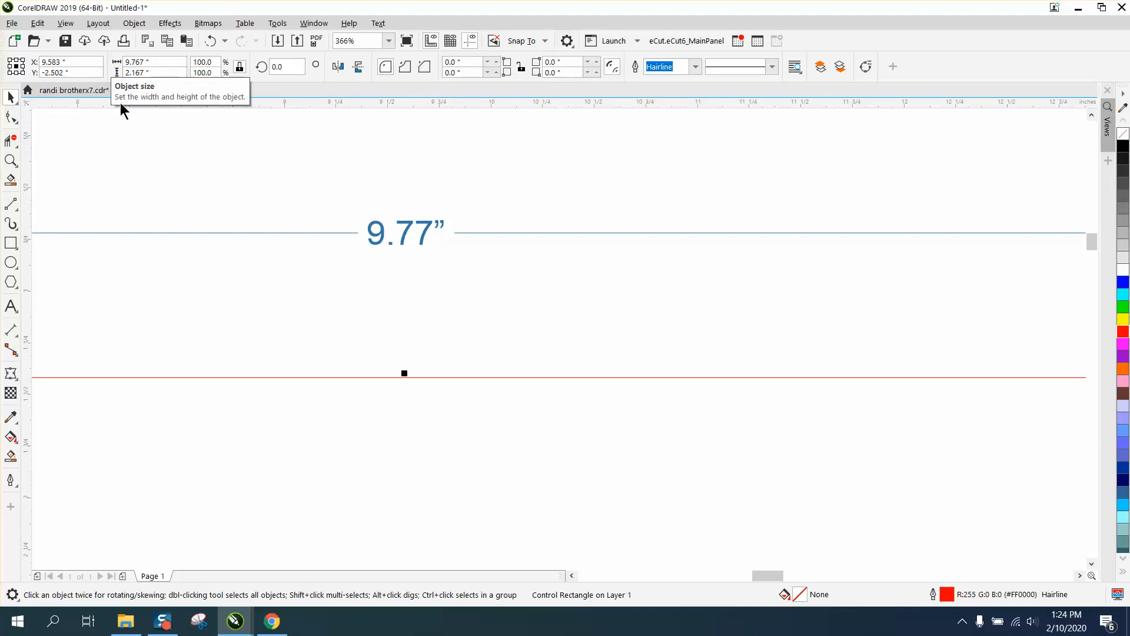
left_click(425, 227)
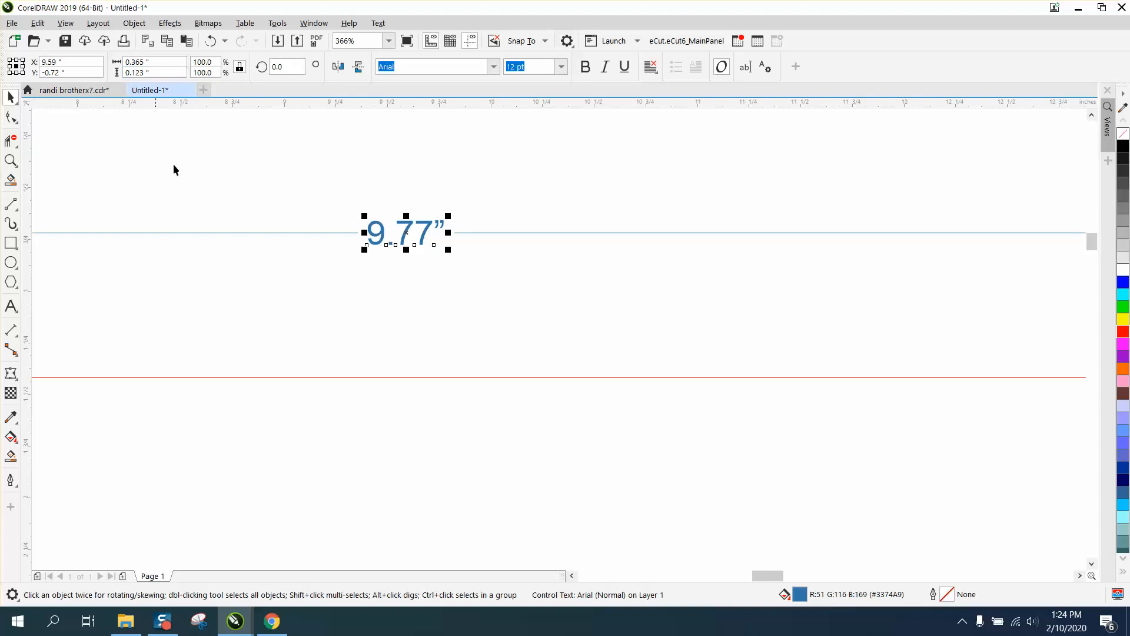
left_click(108, 235)
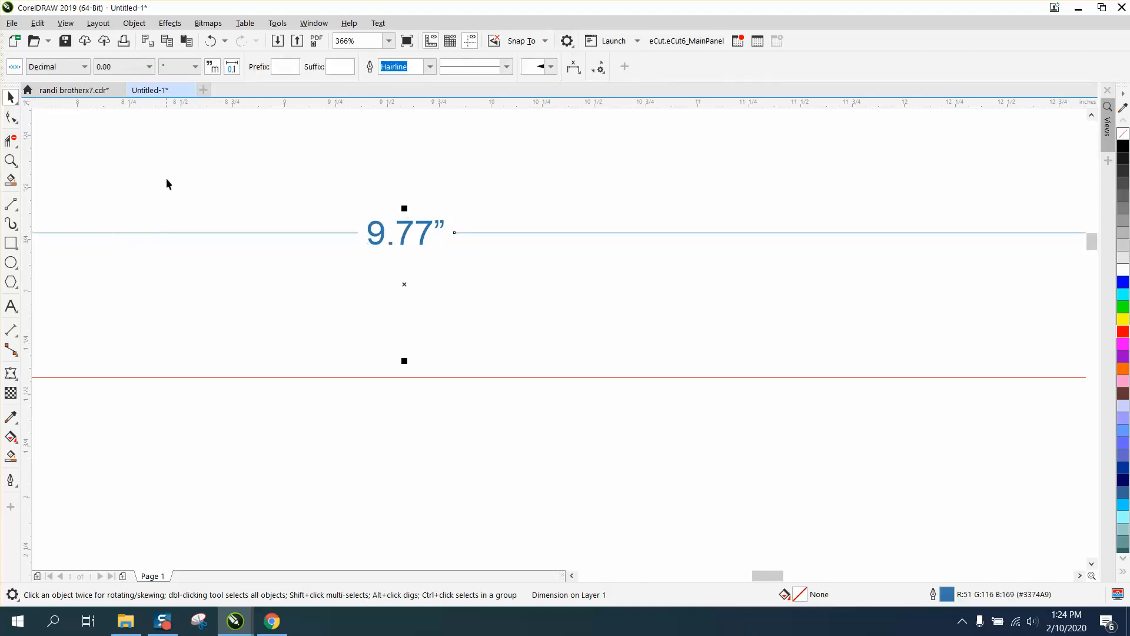
left_click(149, 68)
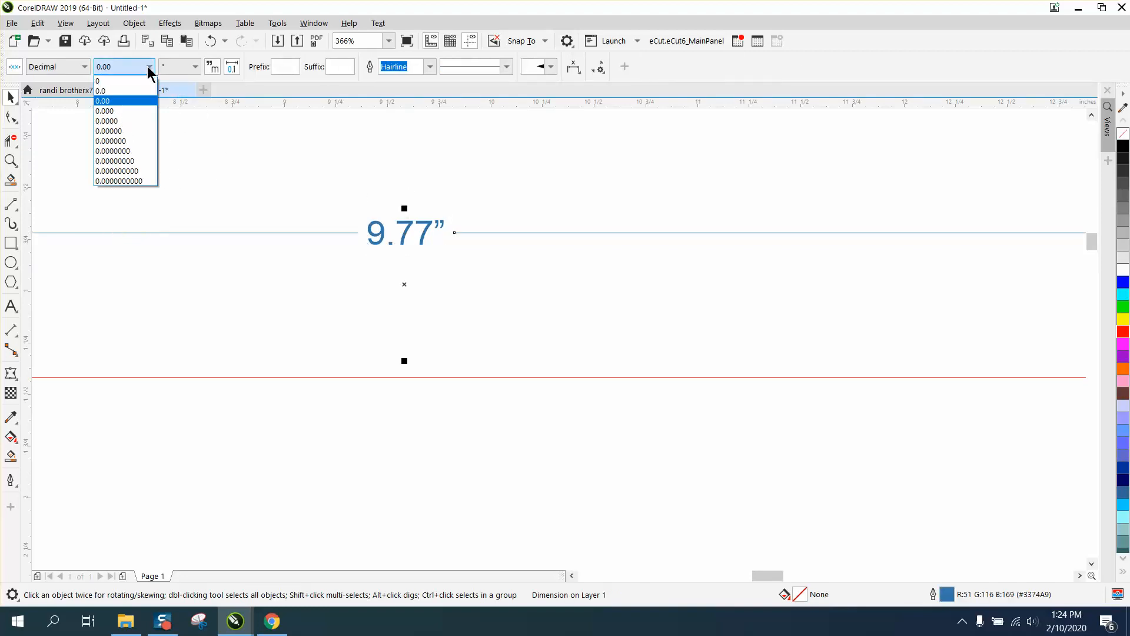
left_click(133, 163)
left_click(213, 159)
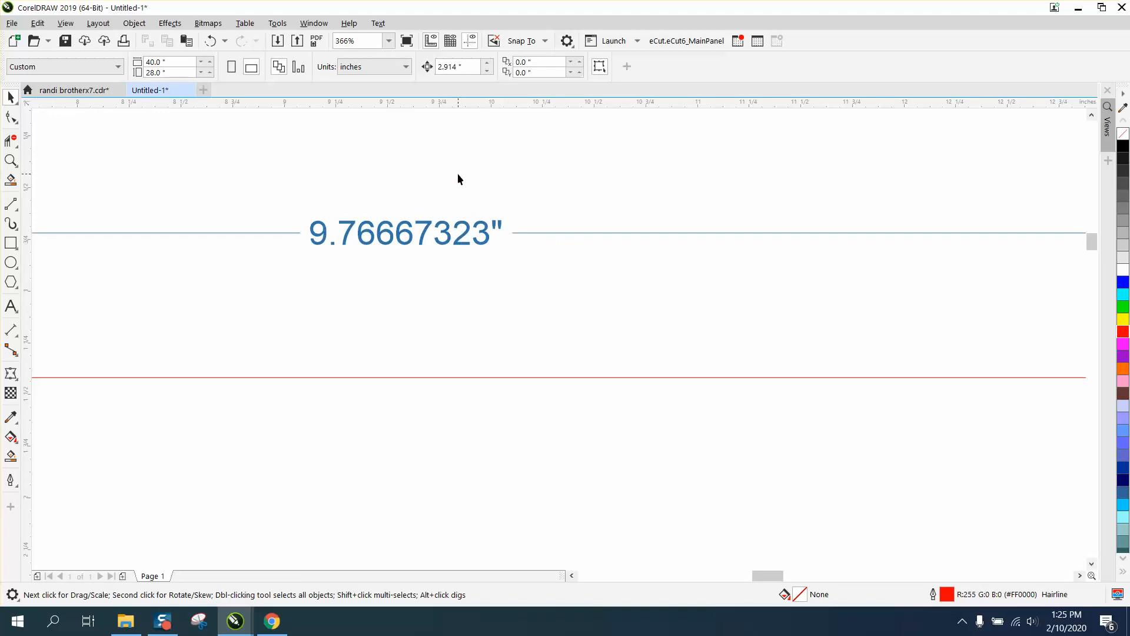
scroll(457, 174, "down", 5)
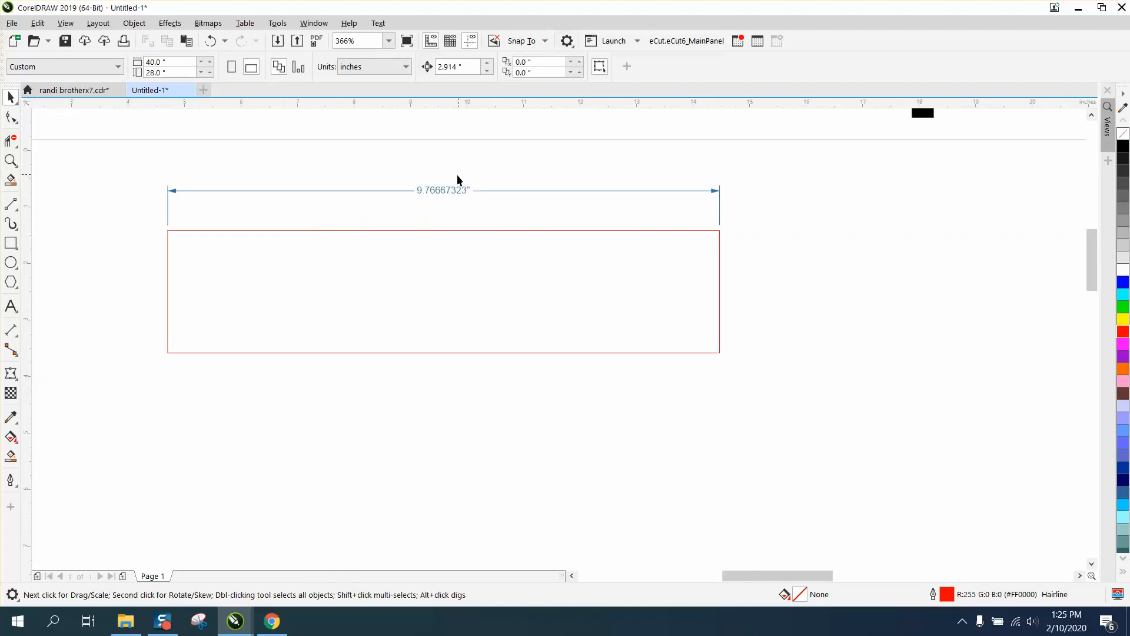
scroll(848, 152, "down", 2)
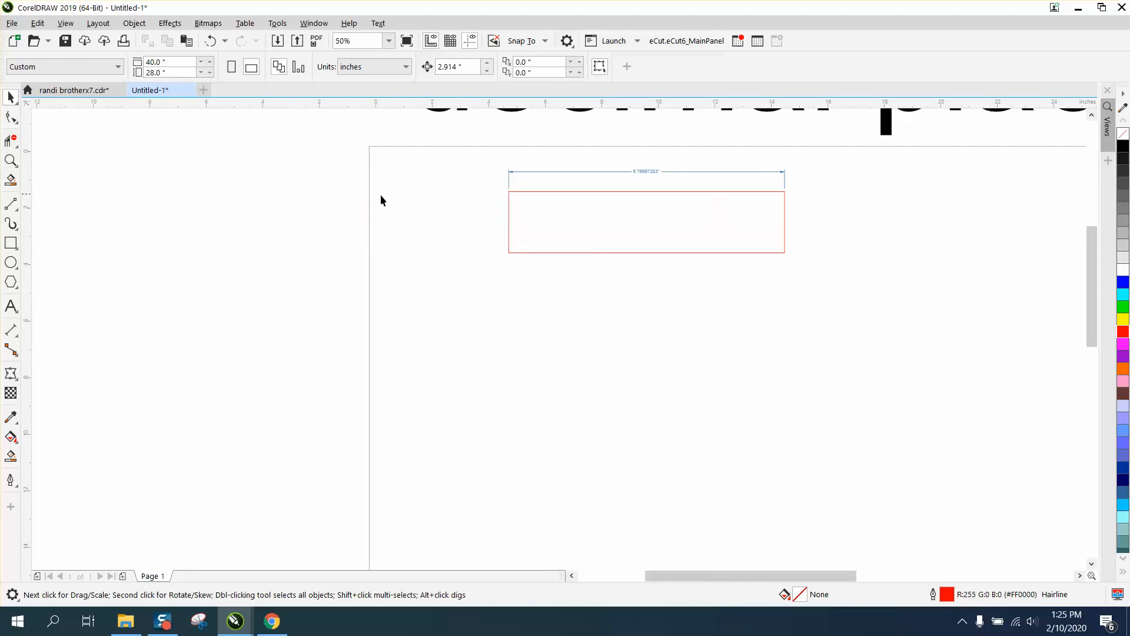
scroll(404, 224, "down", 2)
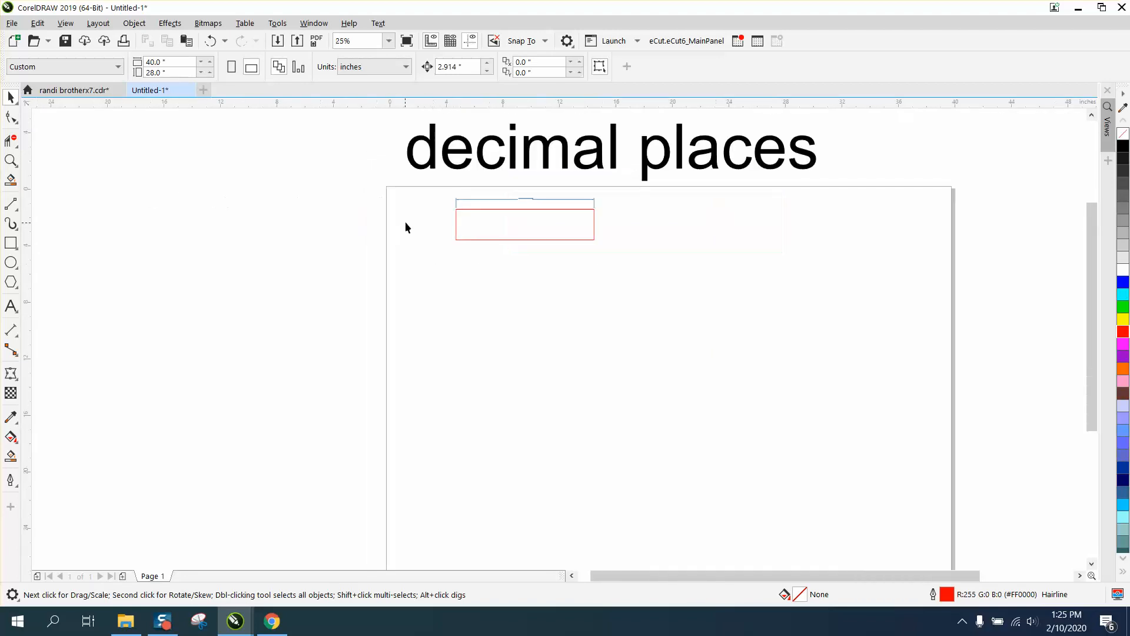
left_click(10, 159)
left_click_drag(380, 117, 880, 227)
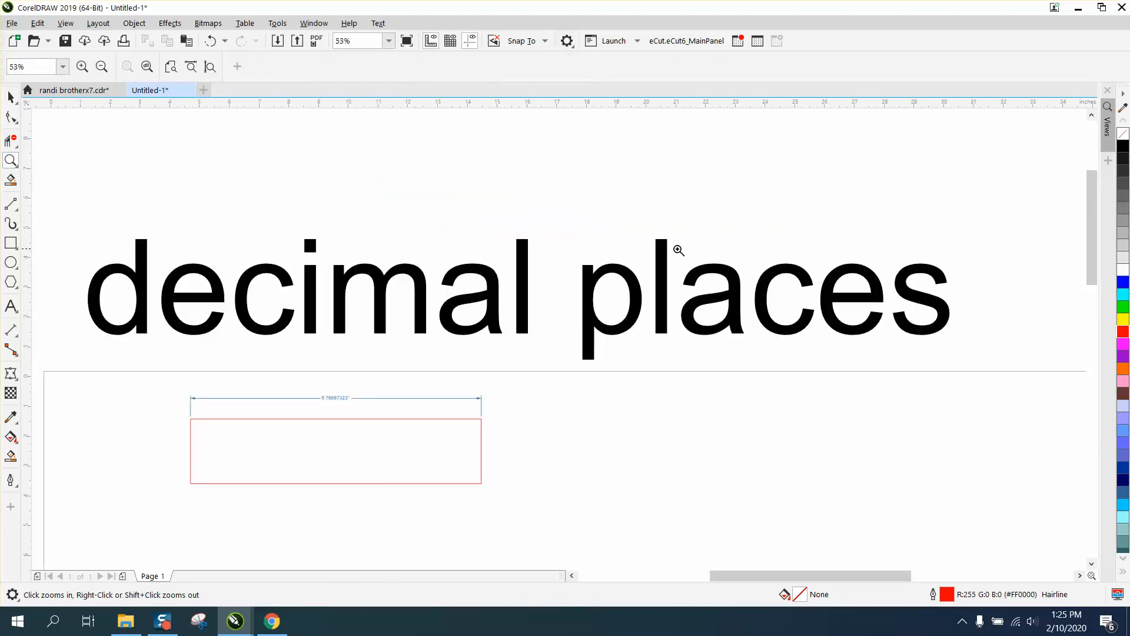